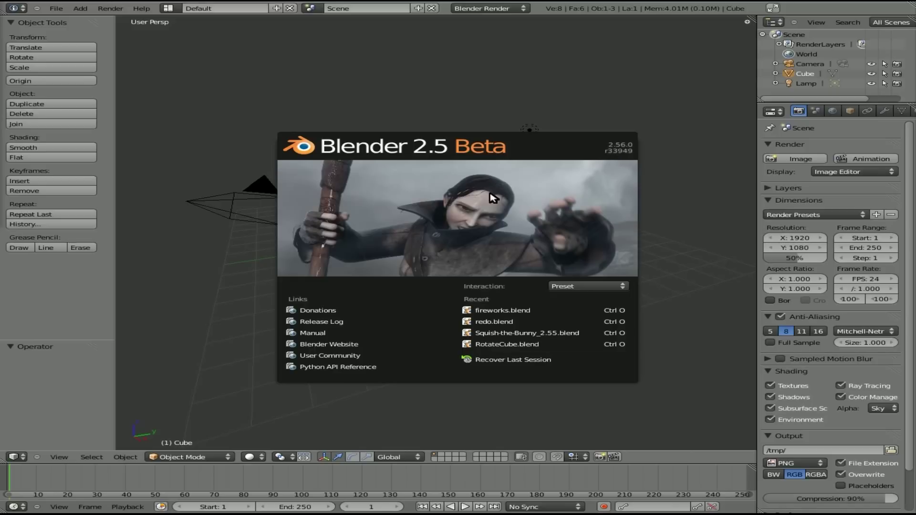
Close the welcome splash to reveal the default cube, camera and lamp scene.
click(453, 199)
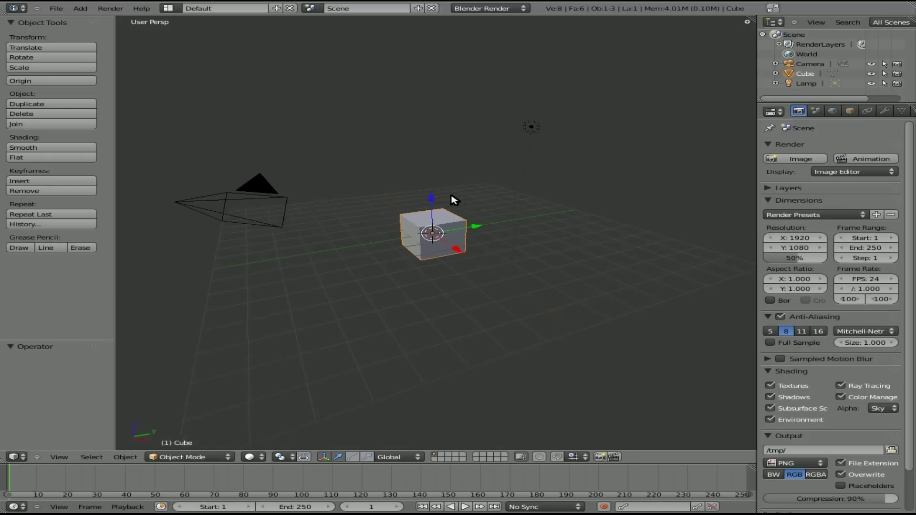
View the scene through the camera, make a test render of the grey cube, and close it.
key(KP_0)
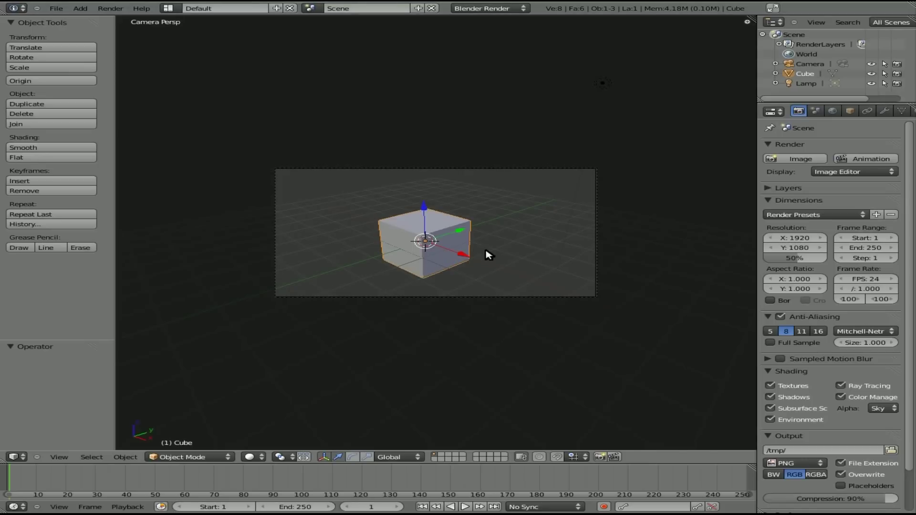
key(F12)
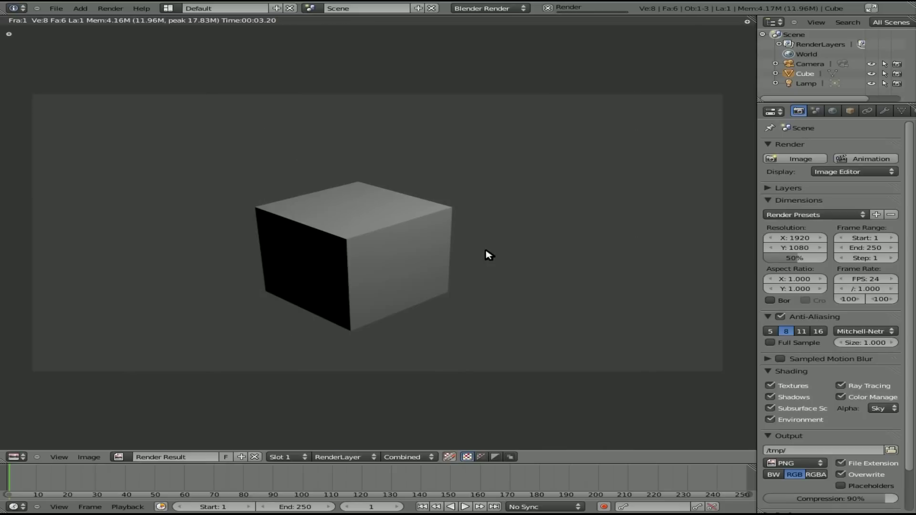
key(Escape)
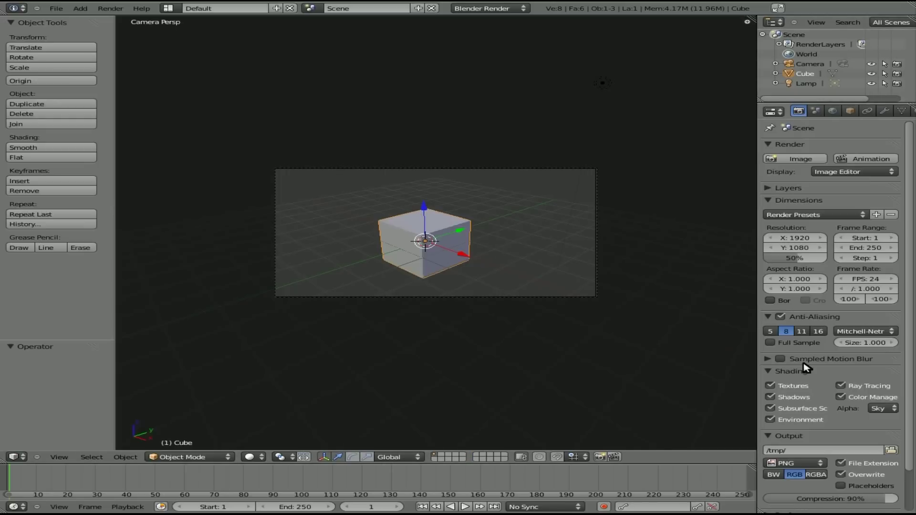
Set the render output to PNG with RGBA colour in Render properties.
click(838, 214)
scroll(822, 419, down, 1)
scroll(822, 413, down, 2)
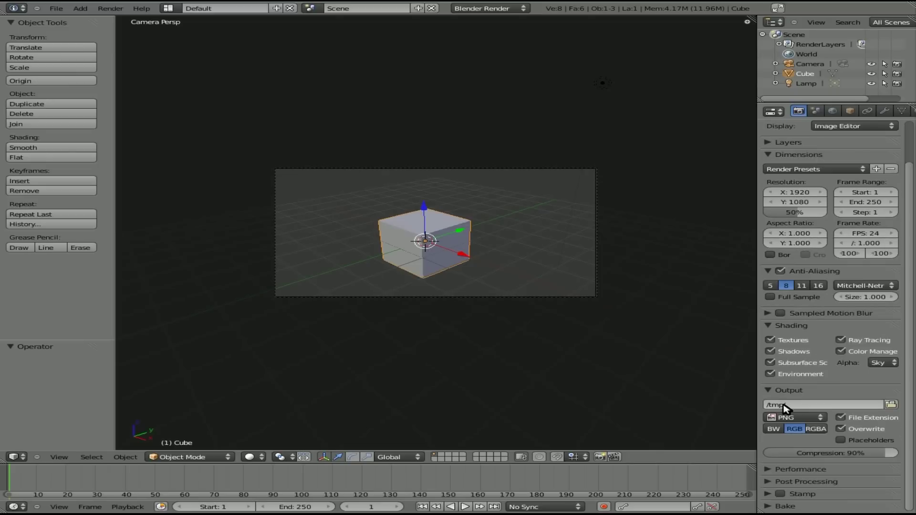
click(796, 418)
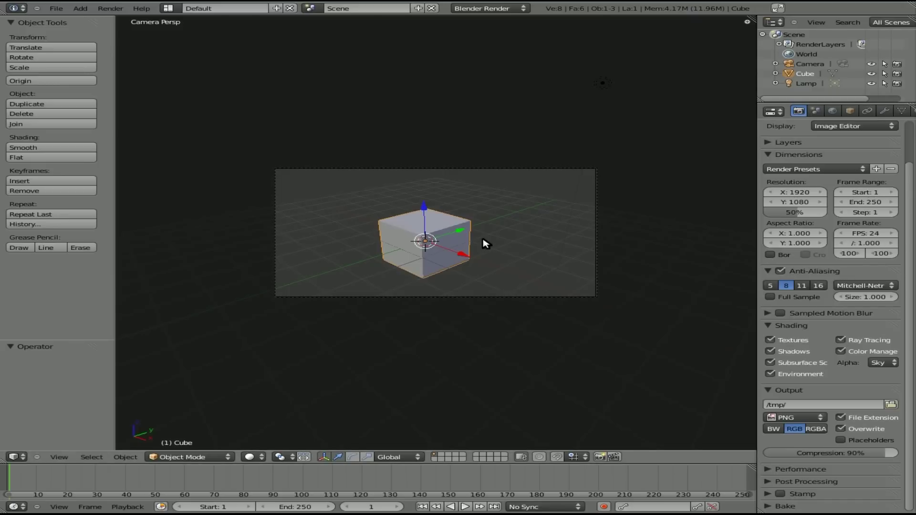
click(816, 430)
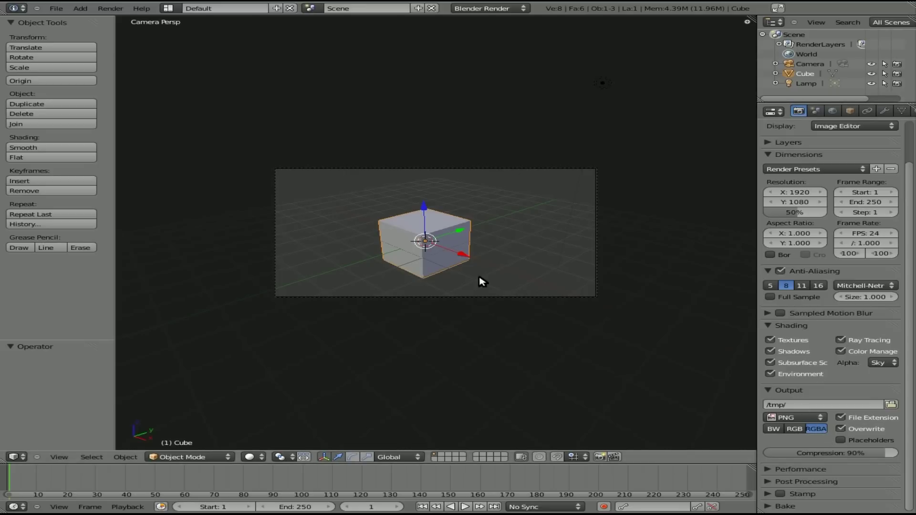
Render the cube with RGBA output and save the image as blender.png.
key(F12)
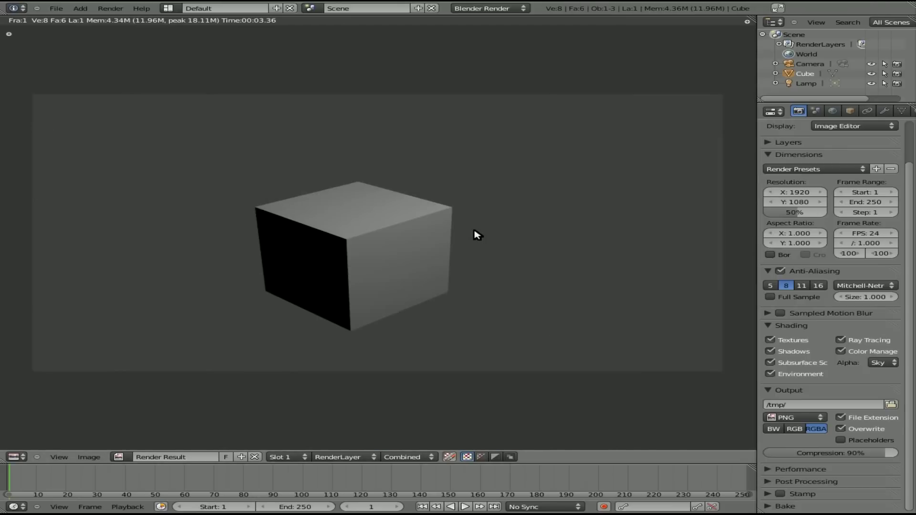
key(F3)
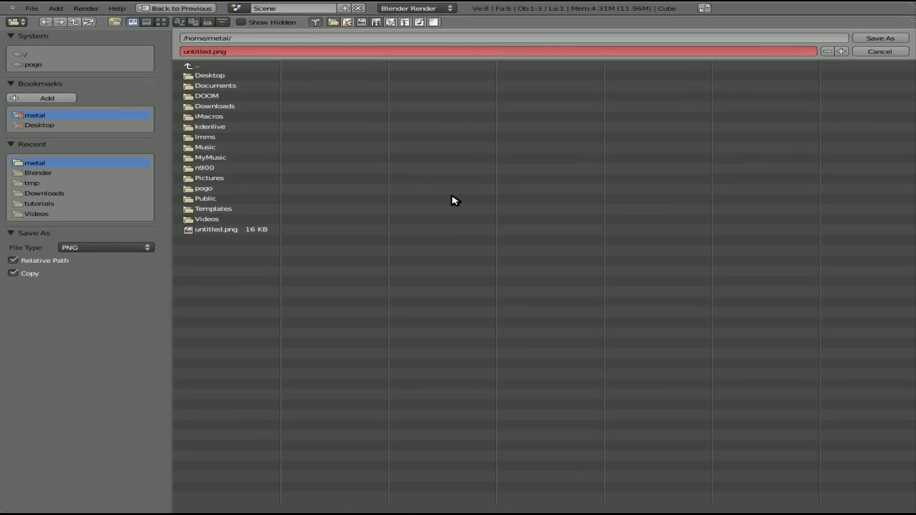
click(228, 52)
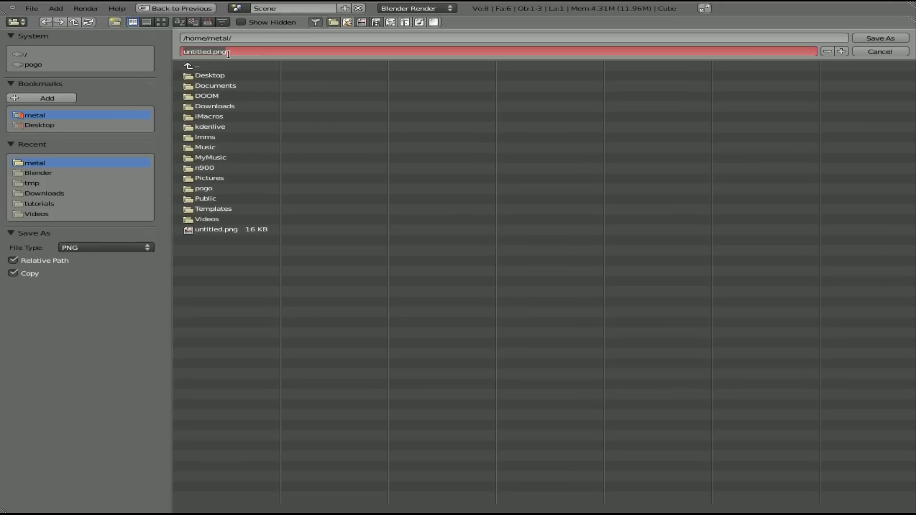
text(blender)
click(894, 37)
click(894, 37)
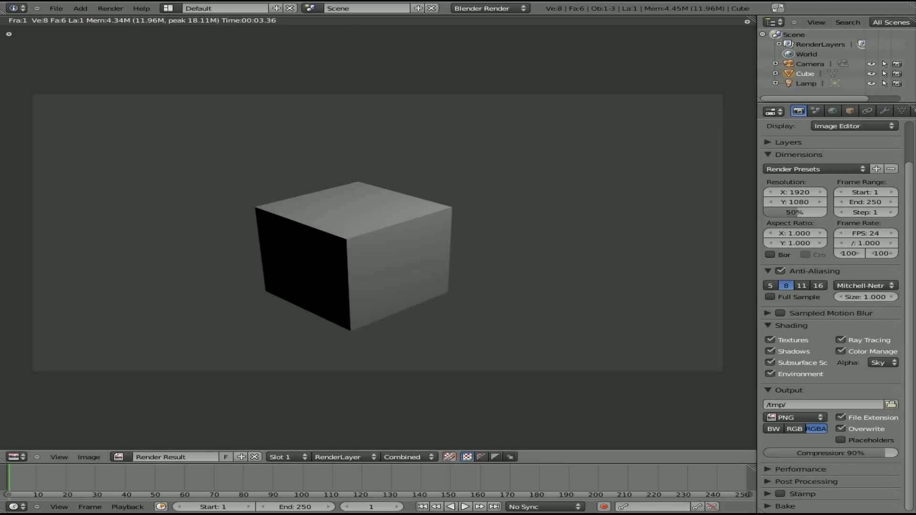
In GIMP, open blender.png from the home folder.
key(alt+Tab)
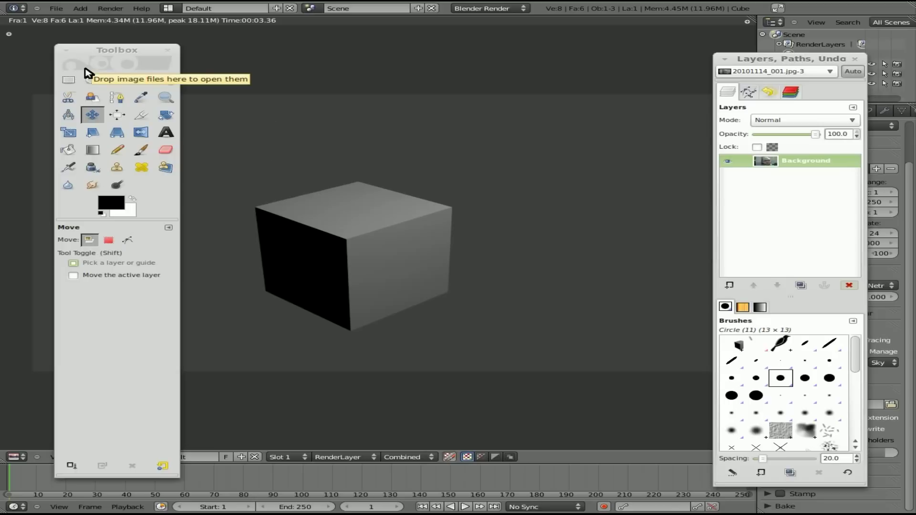
key(ctrl+o)
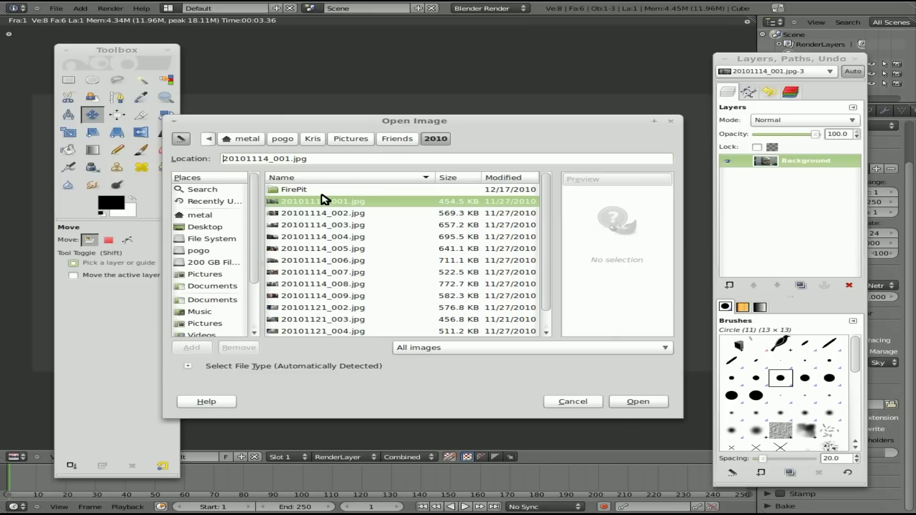
click(199, 215)
scroll(423, 277, down, 2)
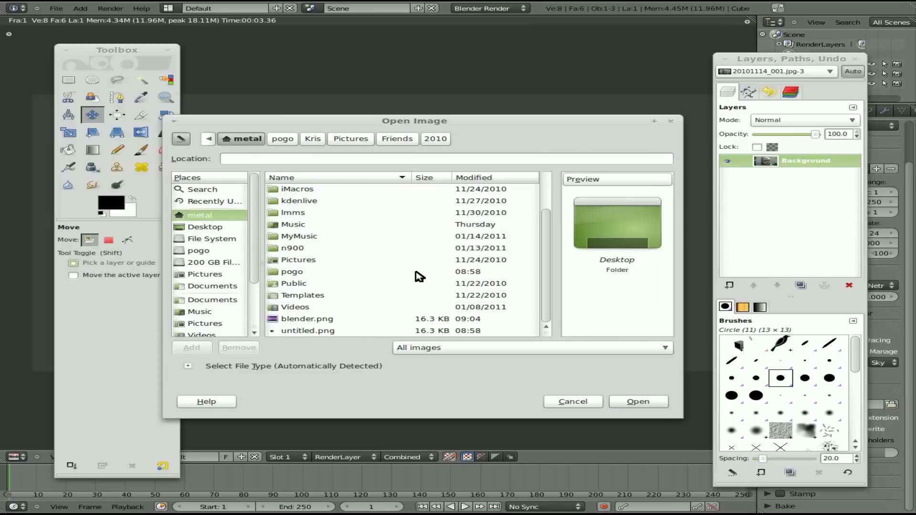
click(316, 320)
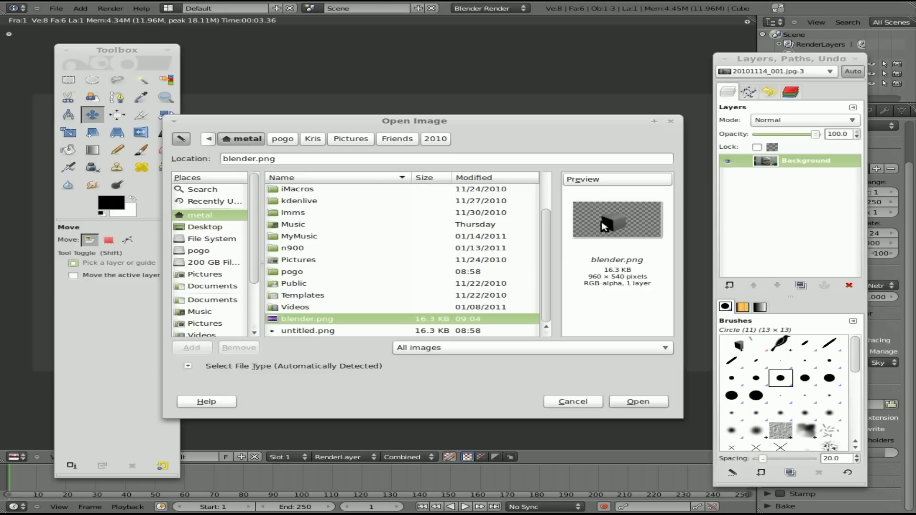
click(633, 400)
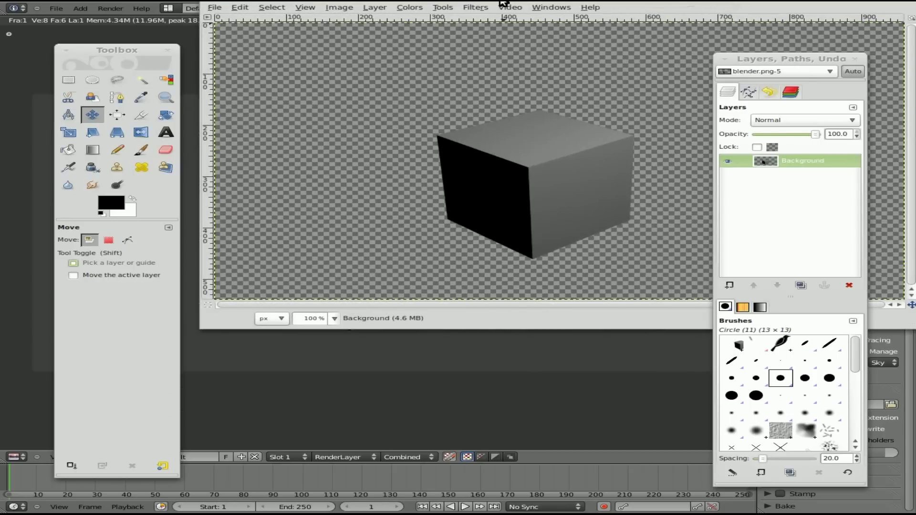
Copy the cube from blender.png, paste it onto the photo's left side, then delete the paste.
drag(499, 4, 406, 84)
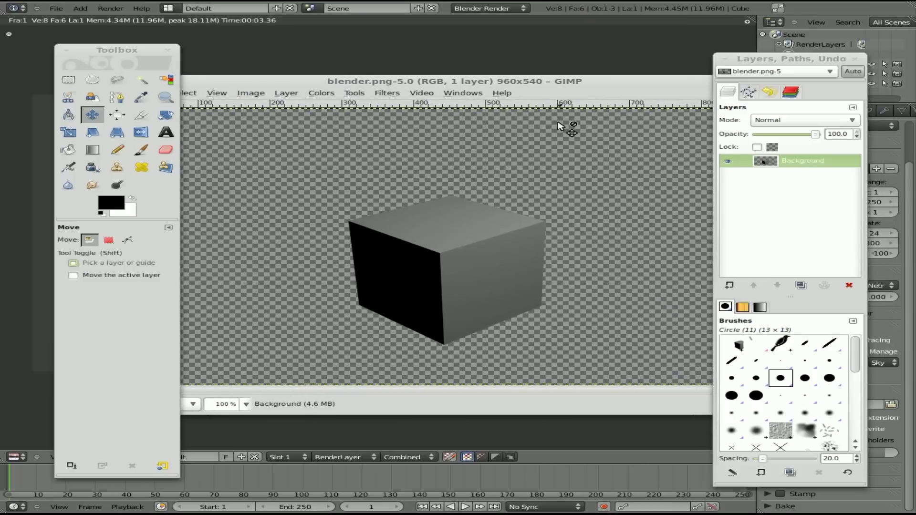
drag(541, 113, 536, 121)
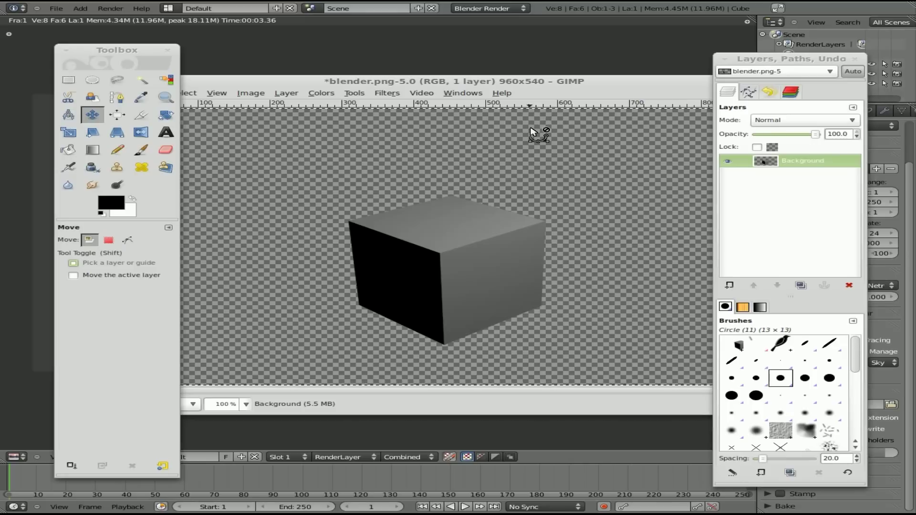
key(ctrl+c)
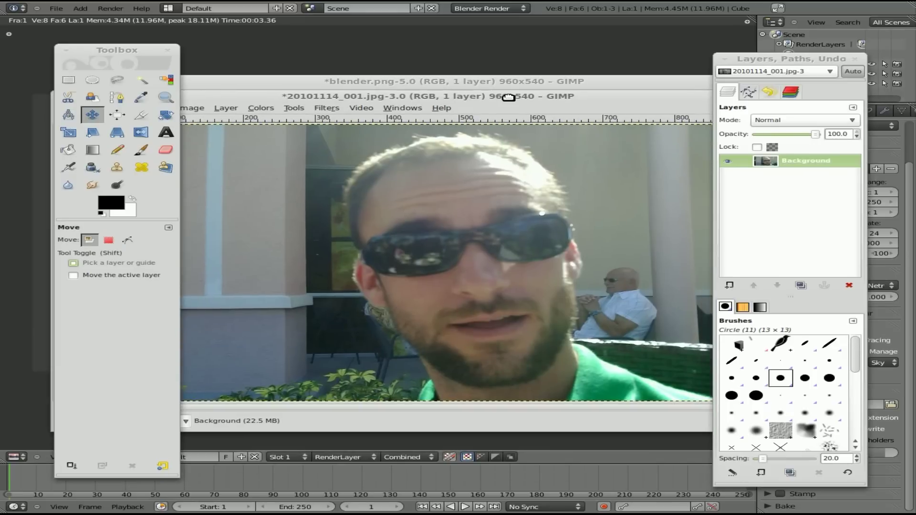
drag(509, 97, 498, 84)
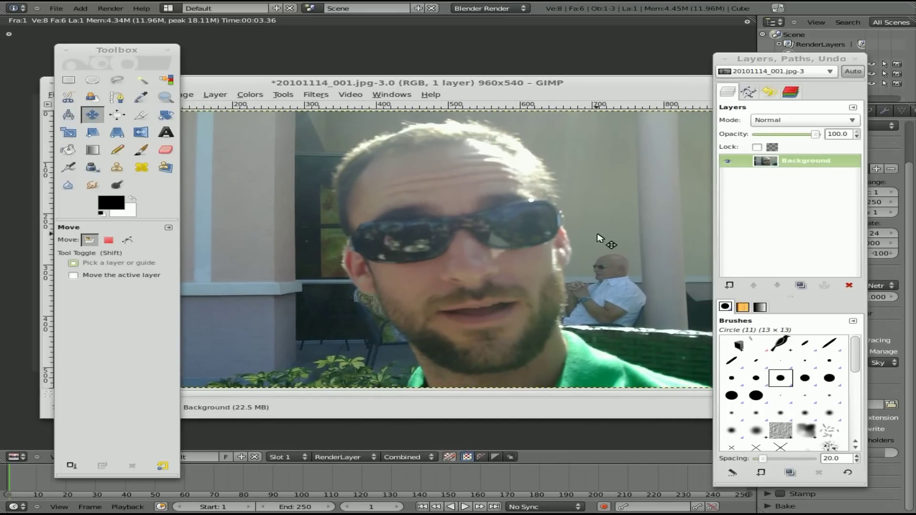
key(ctrl+v)
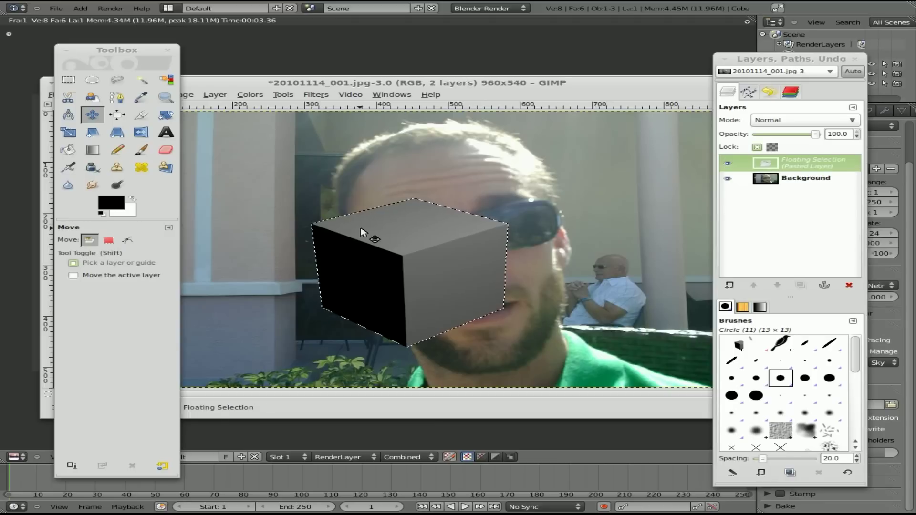
drag(368, 232, 313, 247)
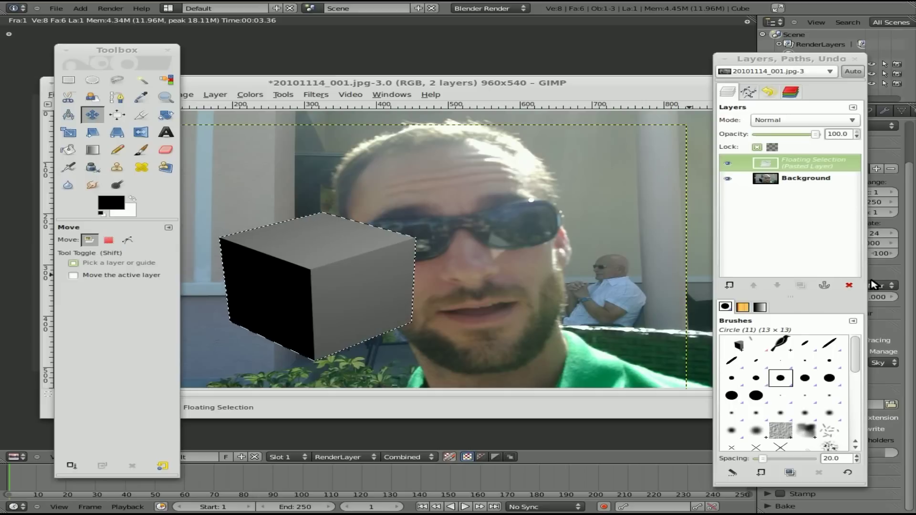
click(848, 284)
Close blender.png without saving its changes.
key(alt+Tab)
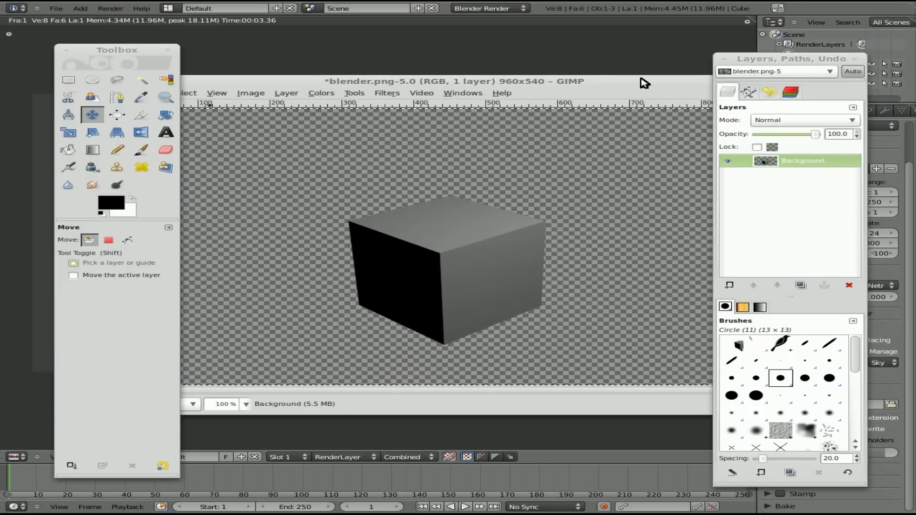
drag(628, 94, 421, 100)
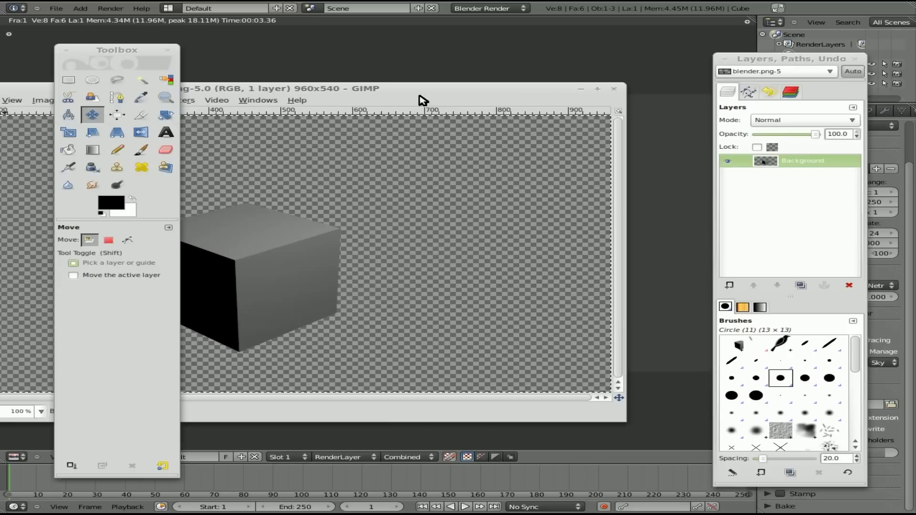
click(614, 89)
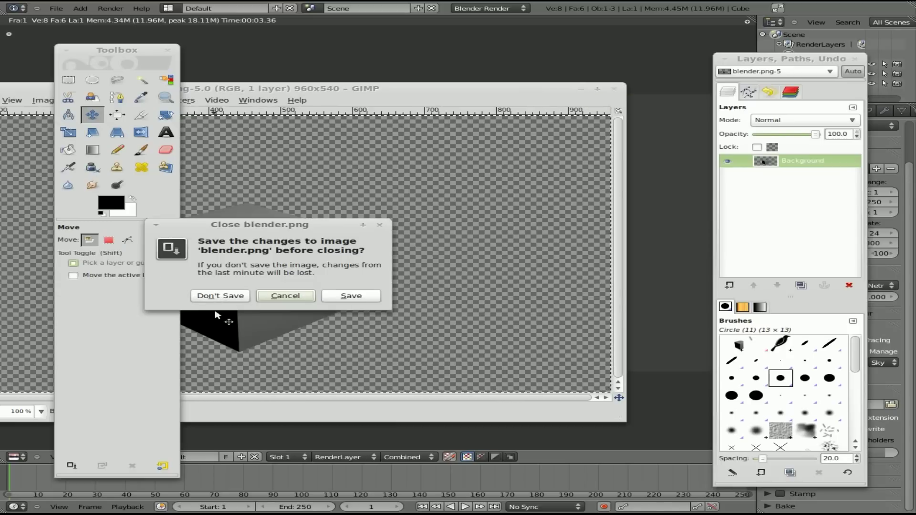
click(237, 297)
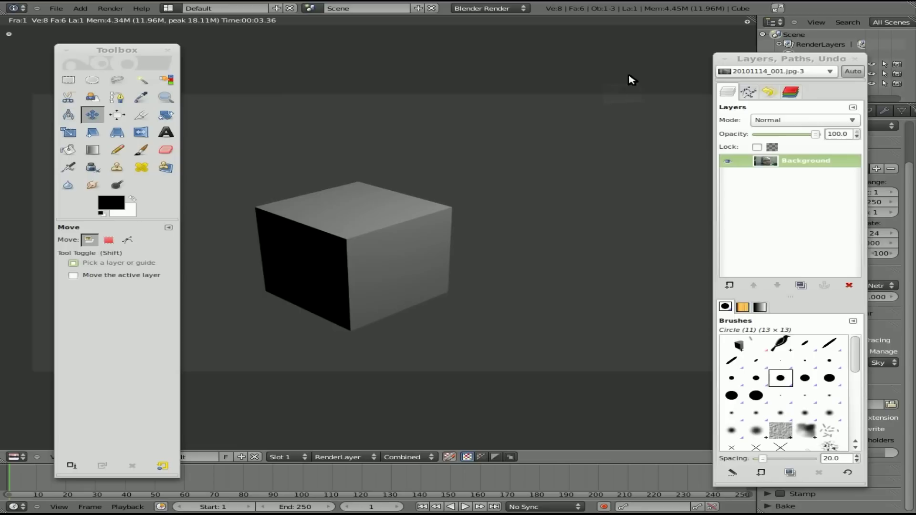
Return to Blender's 3D view and move the cube to the upper left of the frame.
click(521, 64)
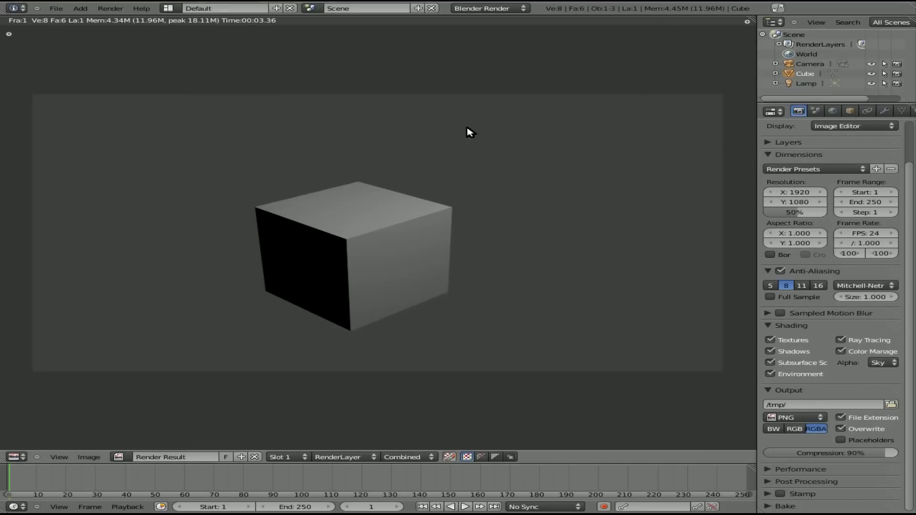
key(Escape)
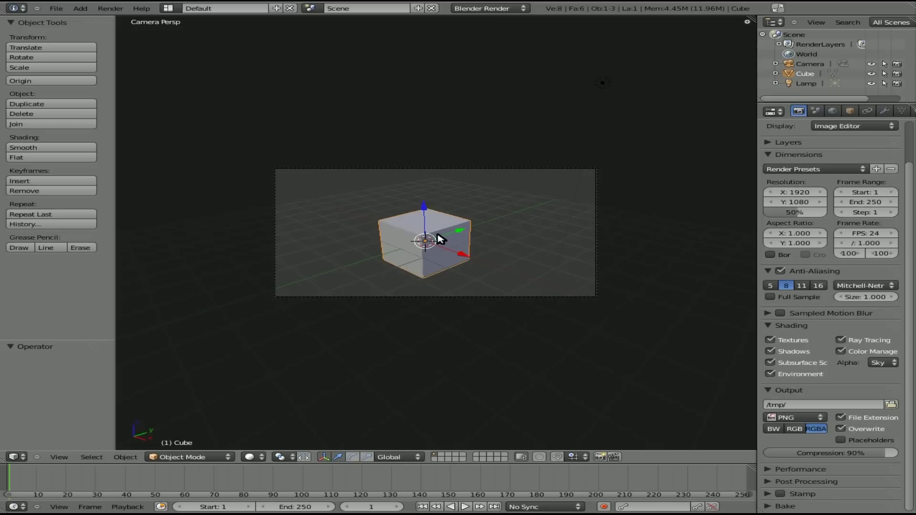
key(g)
click(400, 209)
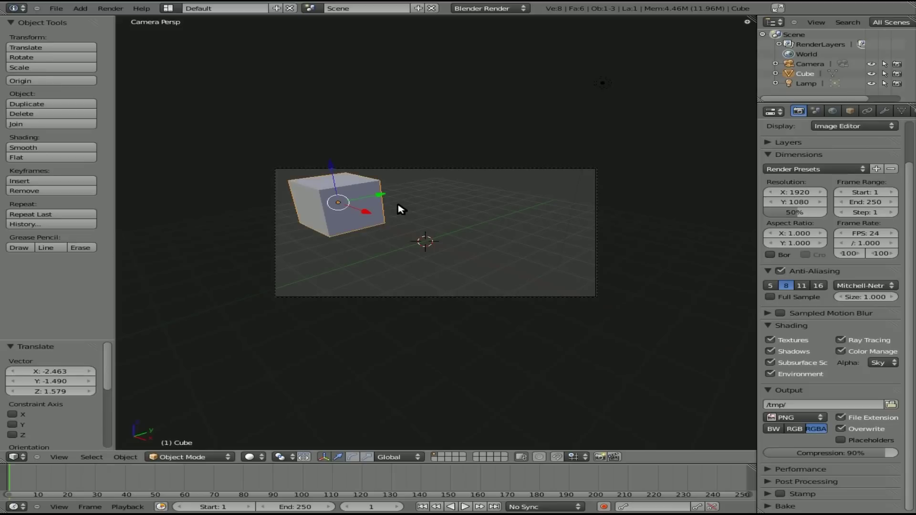
Add a UV sphere and place it at the upper right of the camera frame.
key(space)
text(sph)
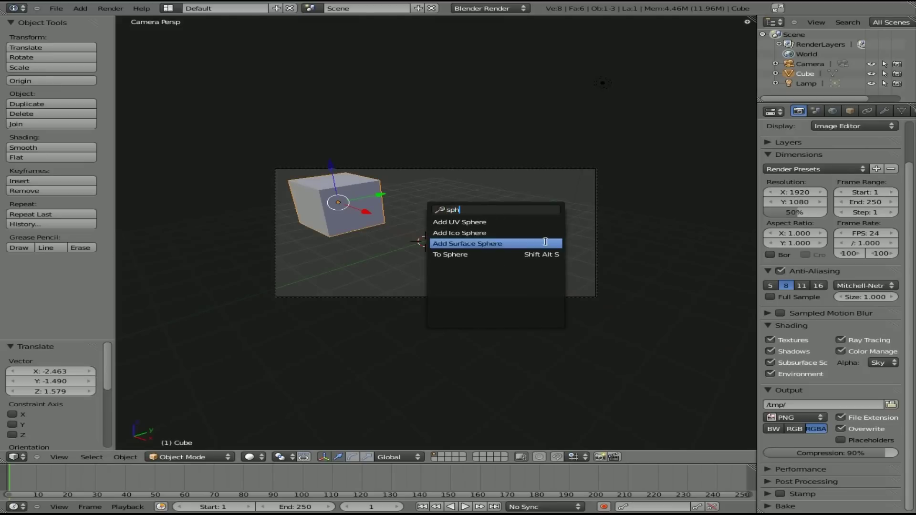
click(537, 222)
key(g)
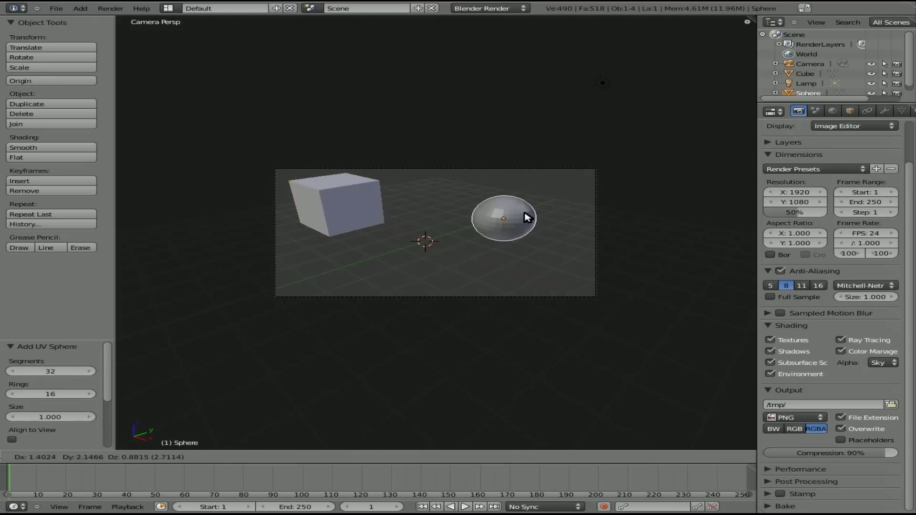
click(552, 205)
key(space)
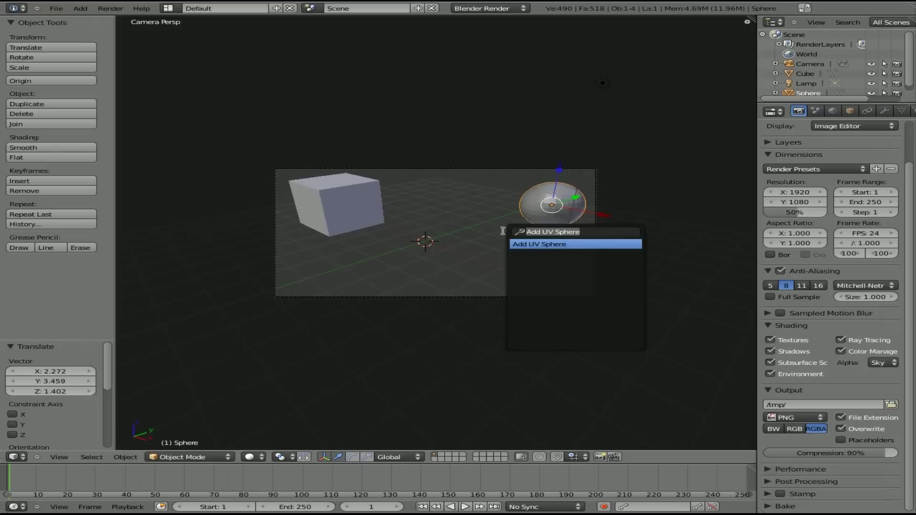
Hide the tool options panel and toggle wireframe shading on and back off.
text(text)
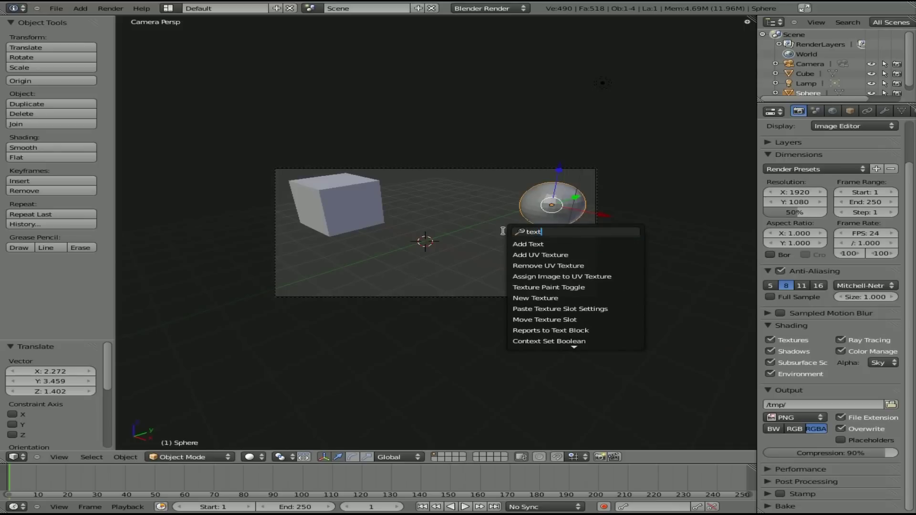
key(Escape)
key(t)
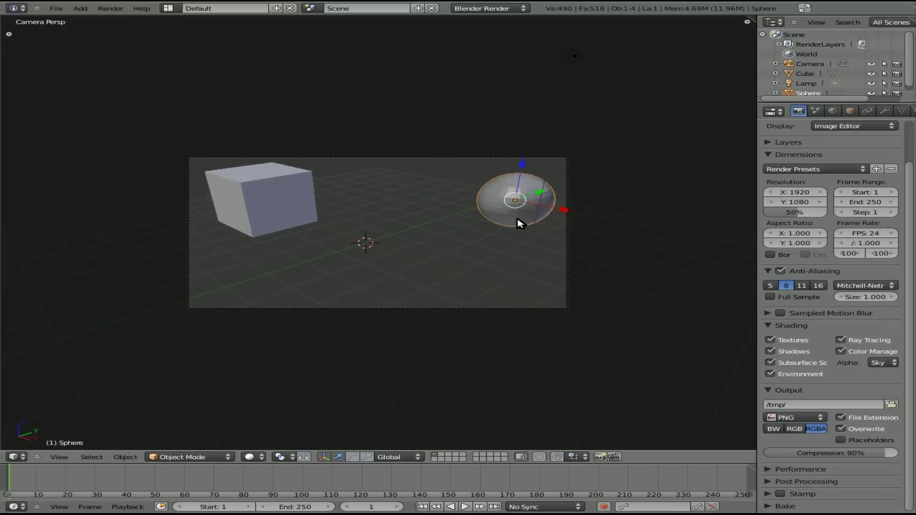
key(z)
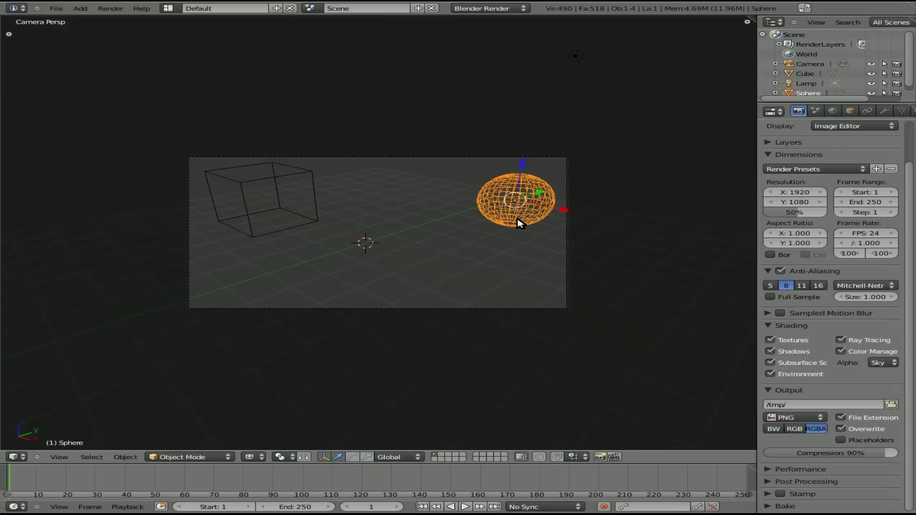
key(z)
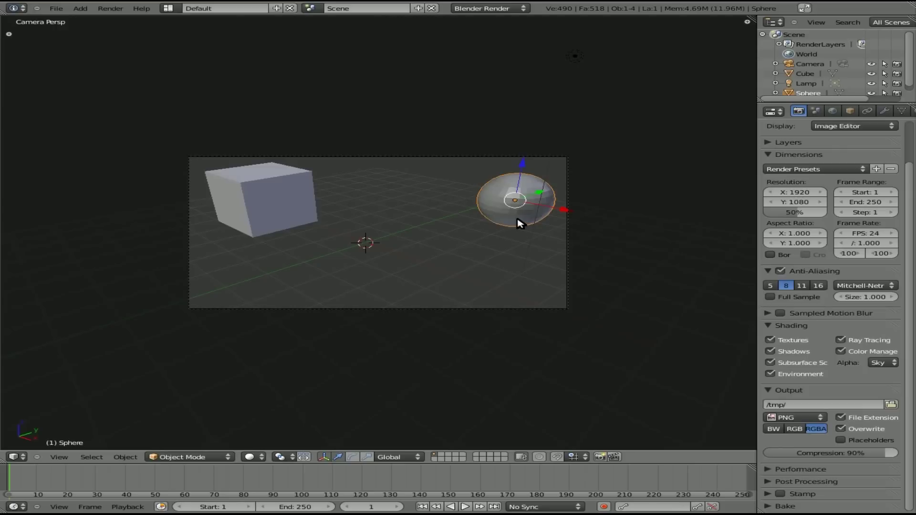
key(space)
text(te)
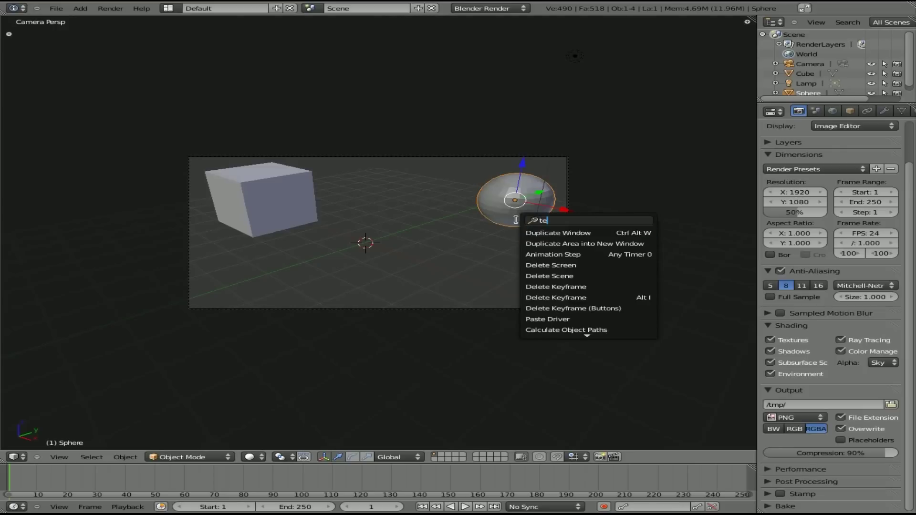
text(xt)
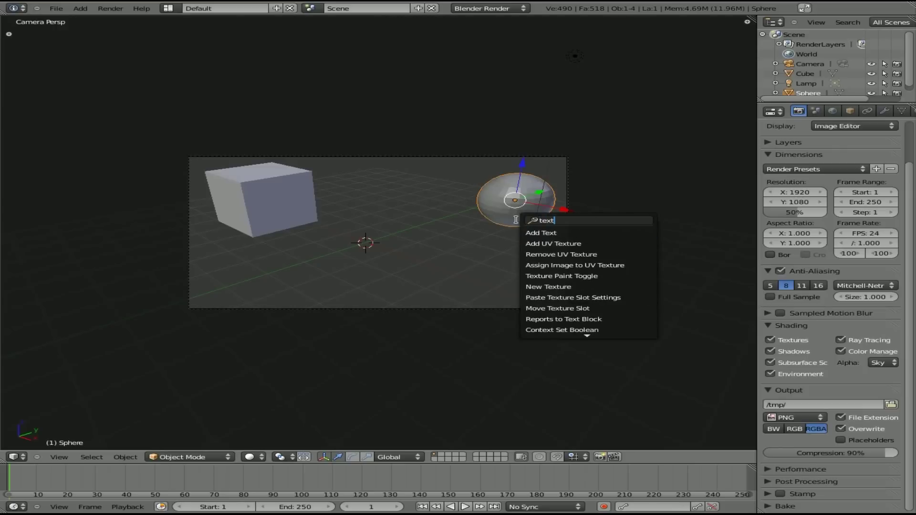
key(Return)
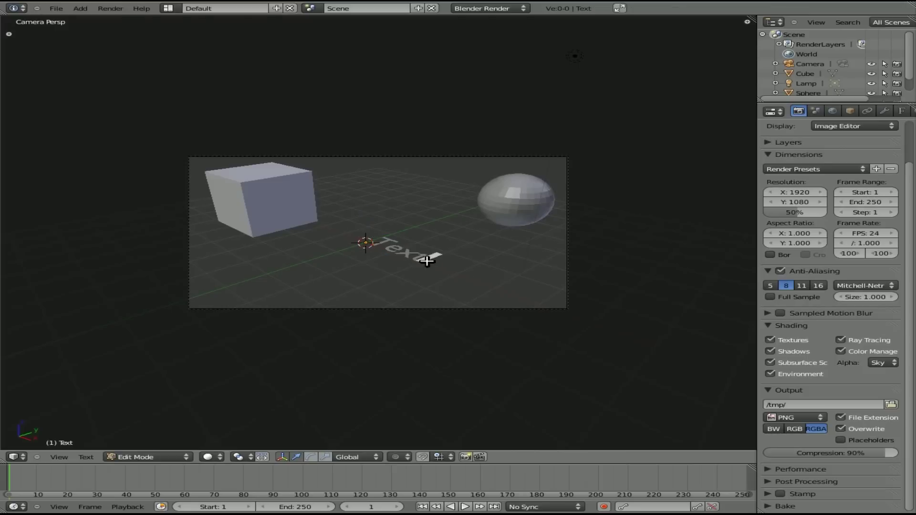
key(BackSpace)
key(BackSpace)
key(BackSpace)
key(BackSpace)
text(www.FilmsByKris.co)
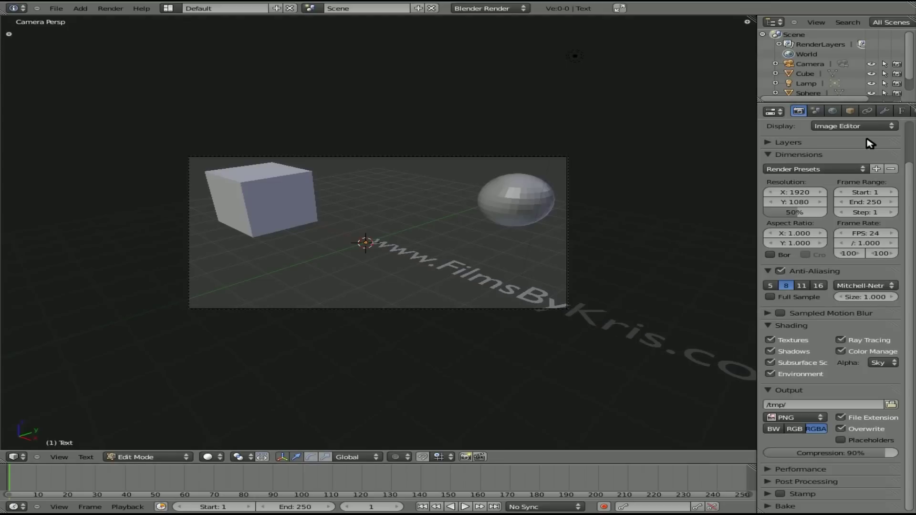
Exit text editing and set the text's Geometry Extrude to 0.016 in Font settings.
click(851, 112)
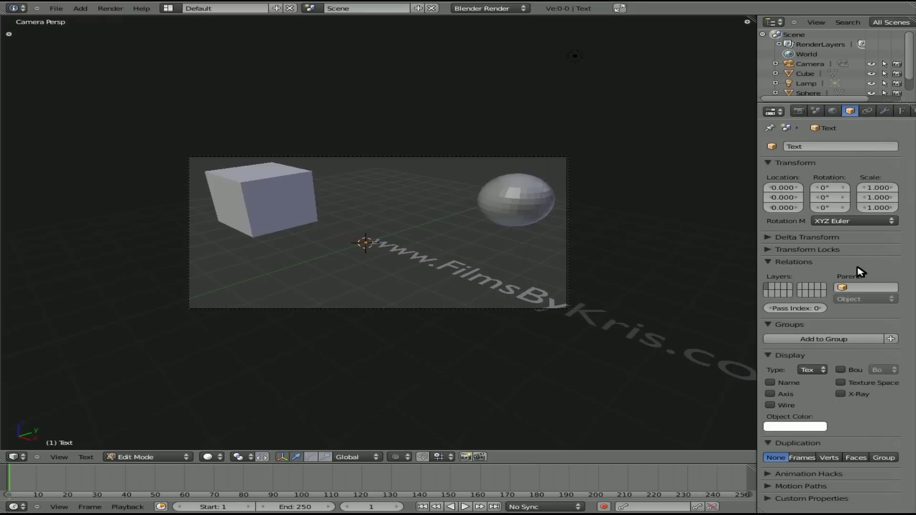
scroll(869, 111, down, 3)
scroll(805, 111, down, 3)
click(900, 111)
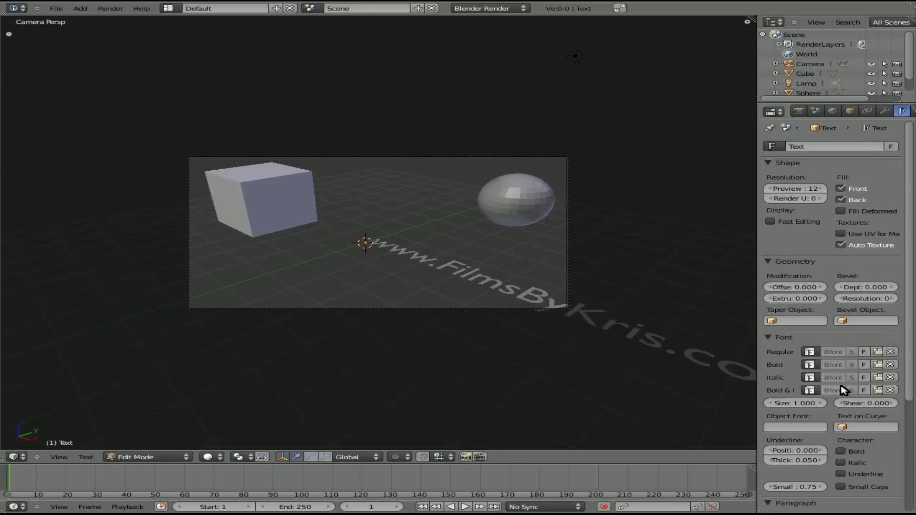
scroll(811, 159, down, 5)
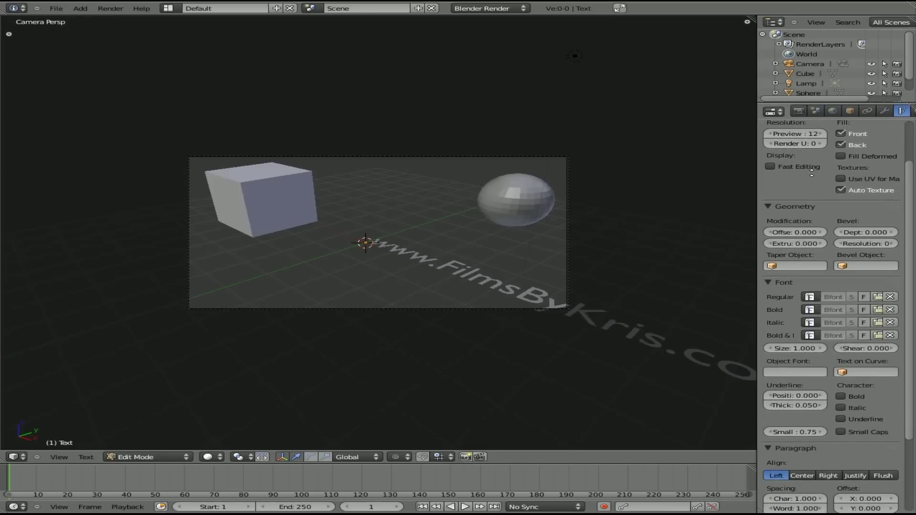
scroll(812, 159, up, 3)
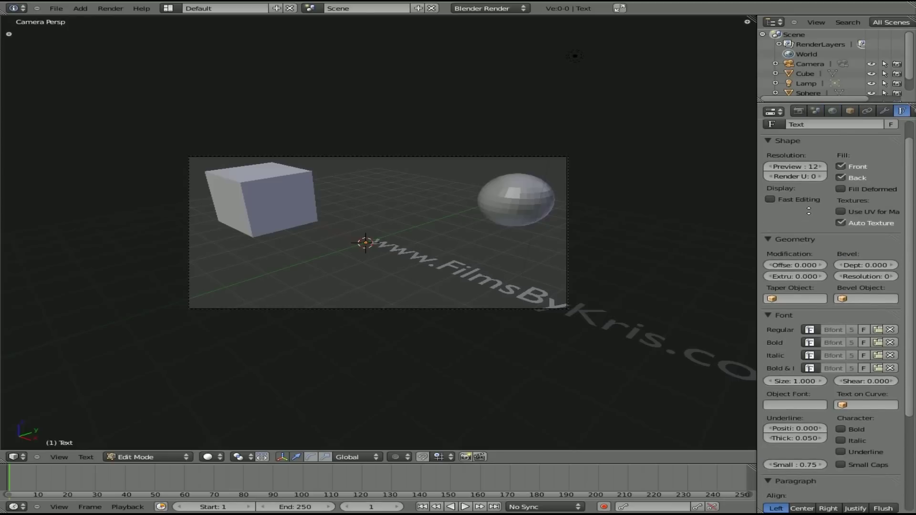
scroll(808, 211, down, 5)
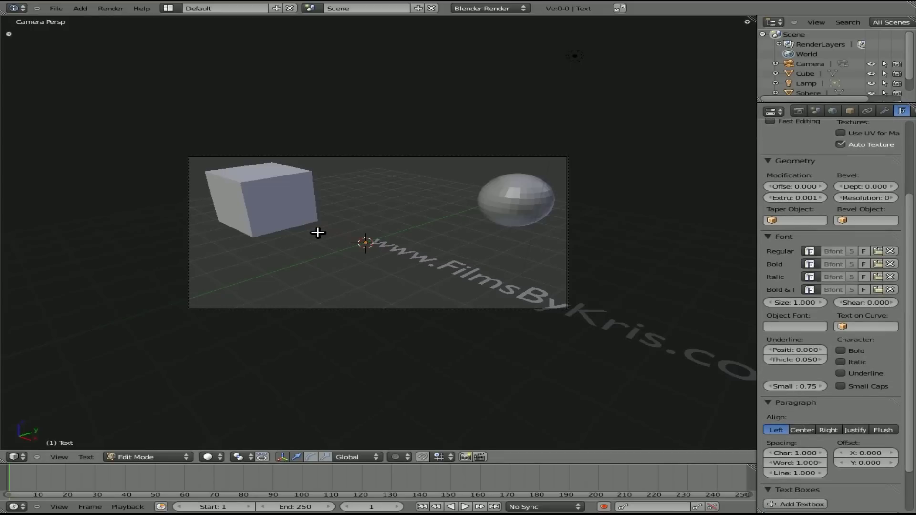
key(Tab)
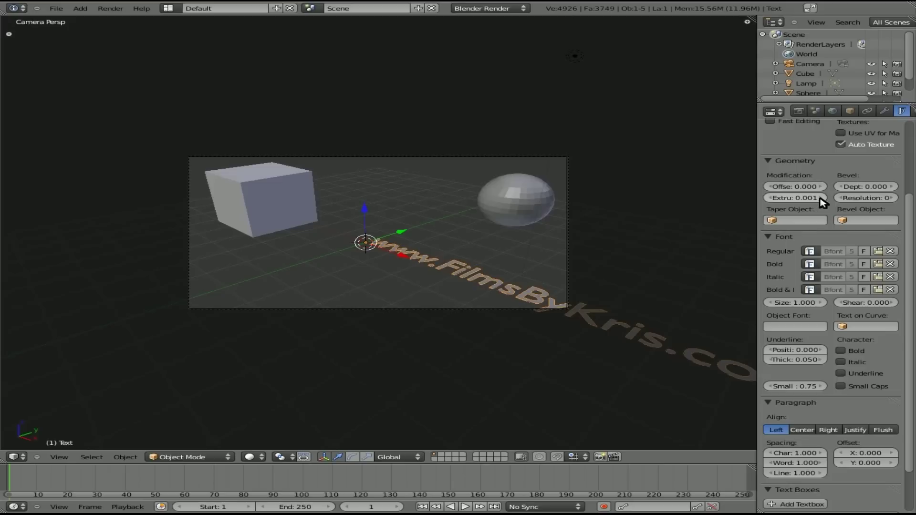
drag(821, 202, 761, 199)
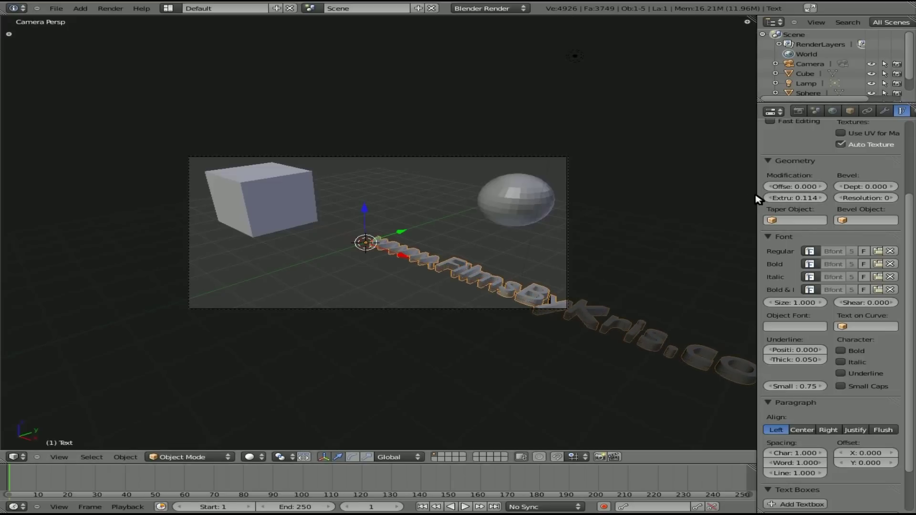
Move the text beside the cube, shrink it, and rotate it toward the cube.
key(g)
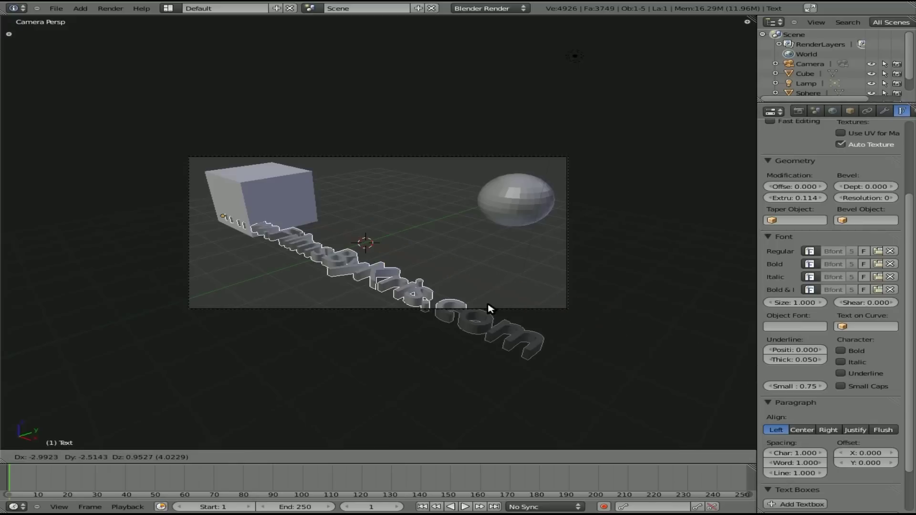
click(491, 310)
key(s)
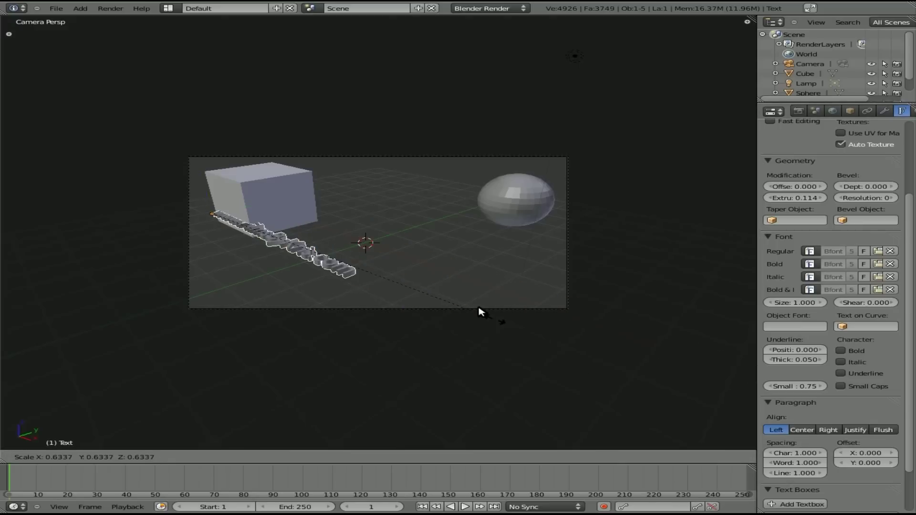
click(375, 276)
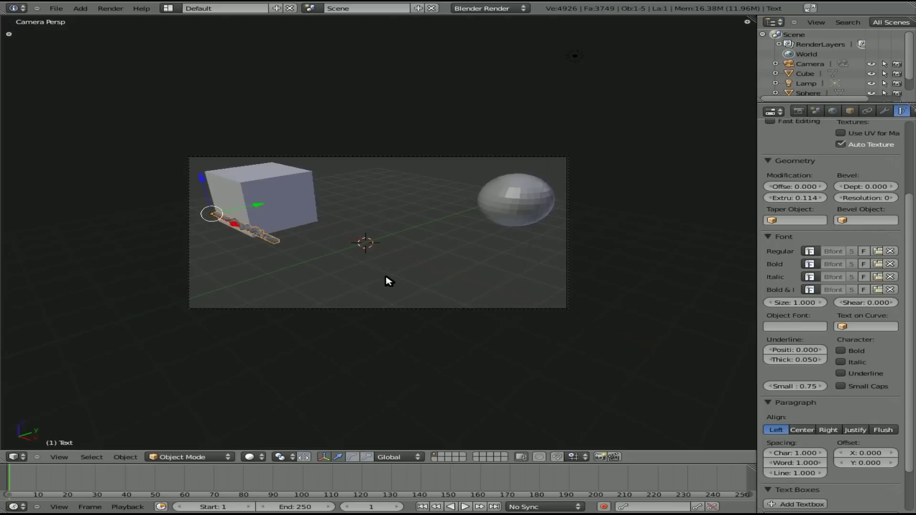
key(r)
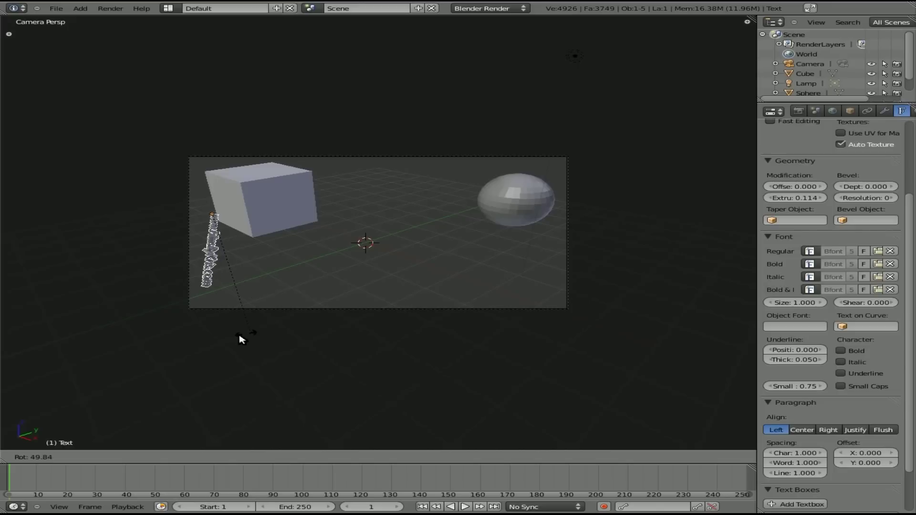
click(236, 341)
key(r)
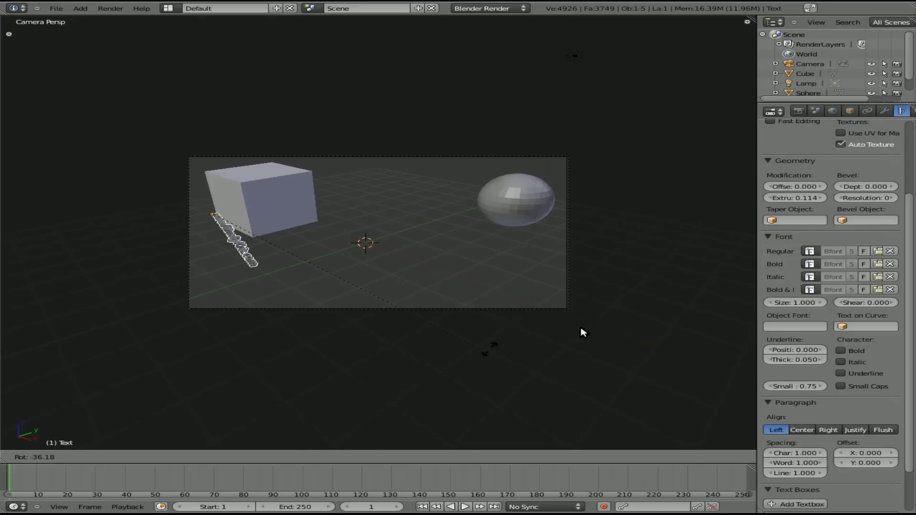
click(470, 141)
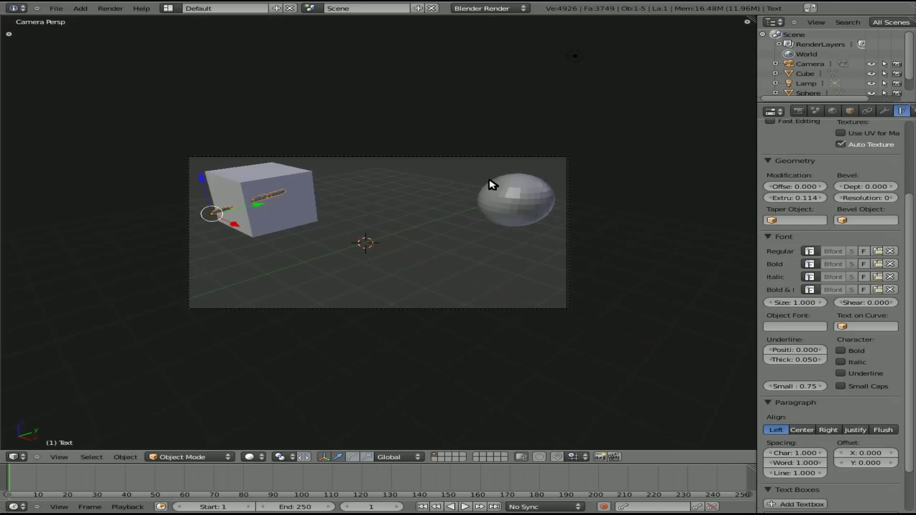
Tilt the text on the X axis, turn it on Z, and place it at the frame's lower left.
key(r)
key(x)
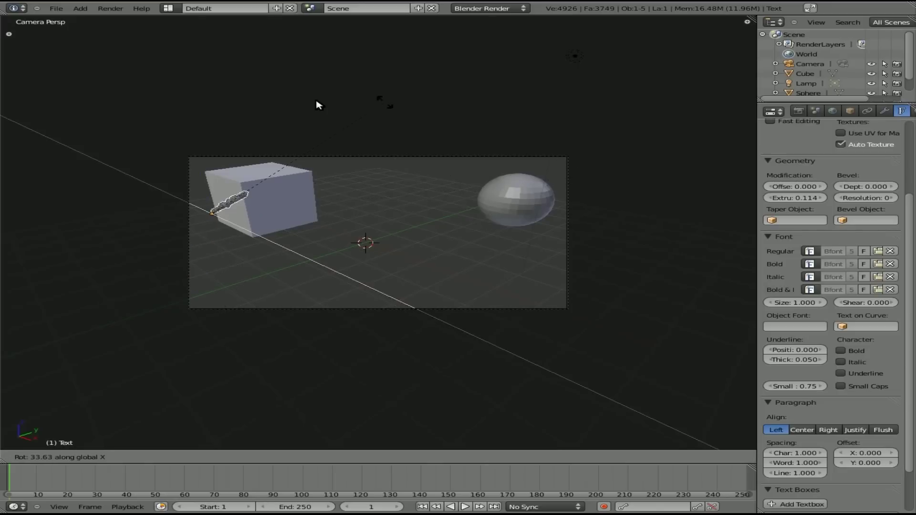
click(217, 133)
key(r)
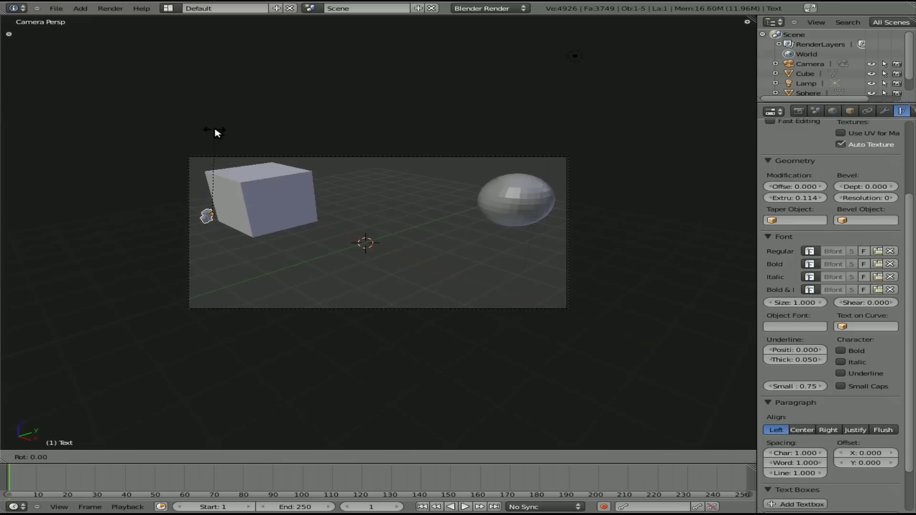
key(z)
click(91, 175)
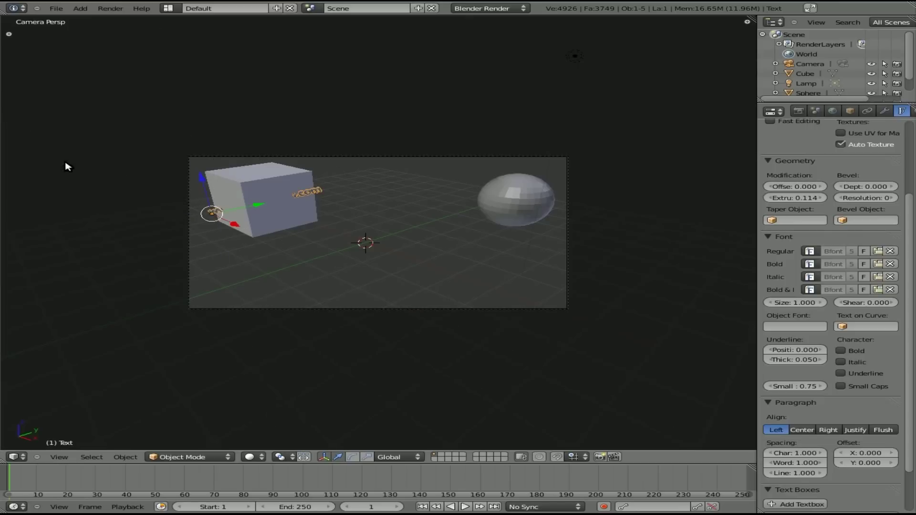
key(g)
click(244, 248)
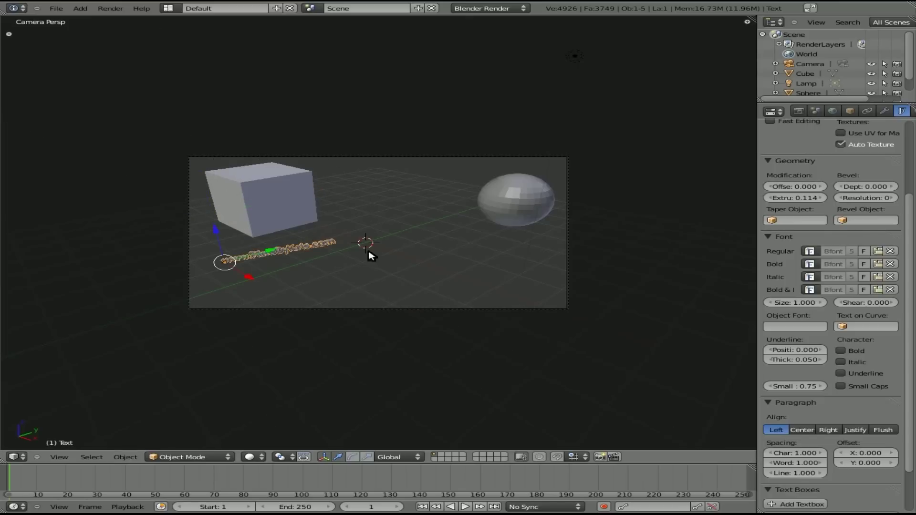
key(g)
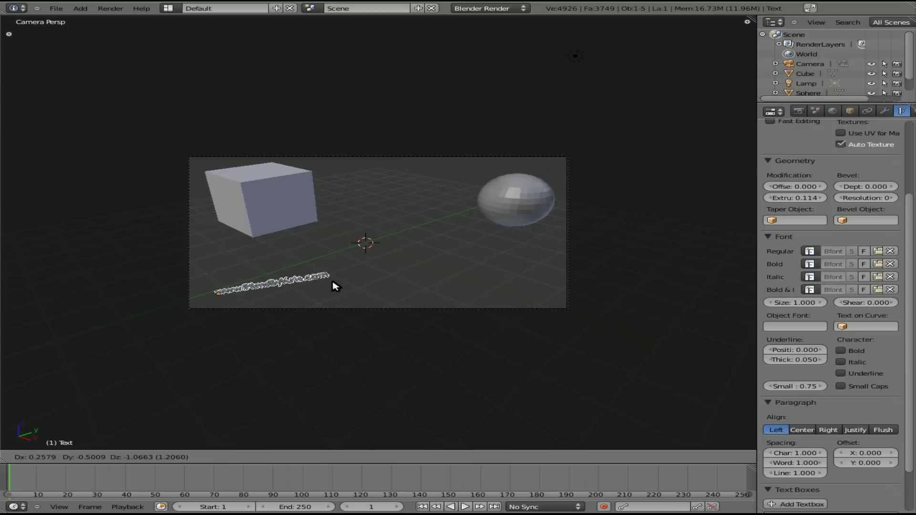
click(335, 286)
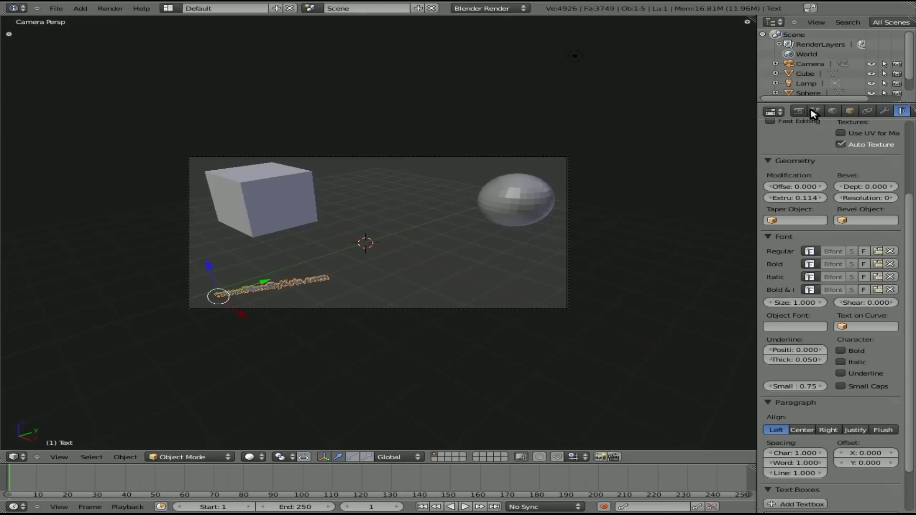
Add a new white material, Material.001, to the text object in the Material tab.
click(833, 111)
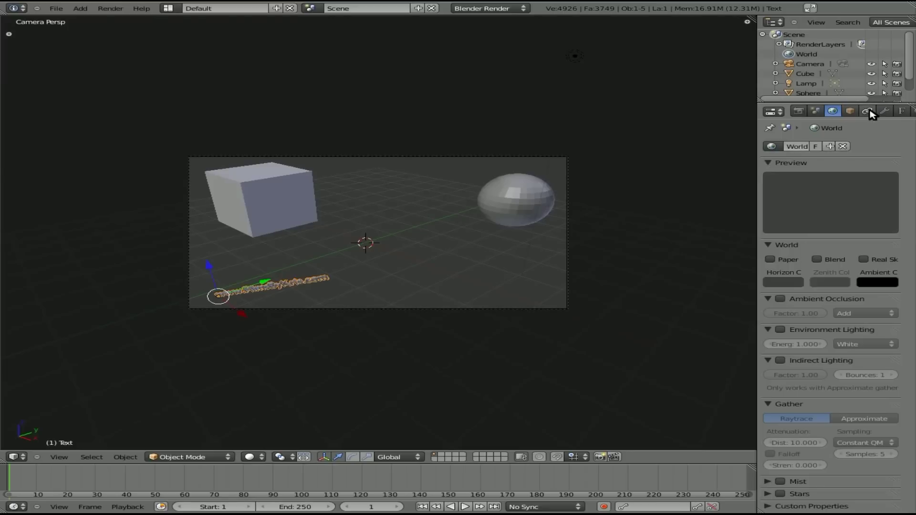
scroll(871, 114, right, 3)
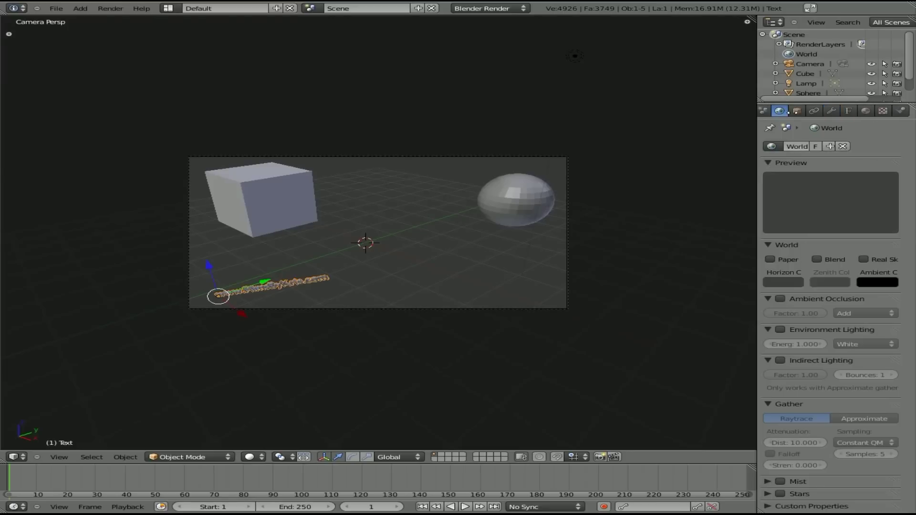
click(865, 111)
click(830, 183)
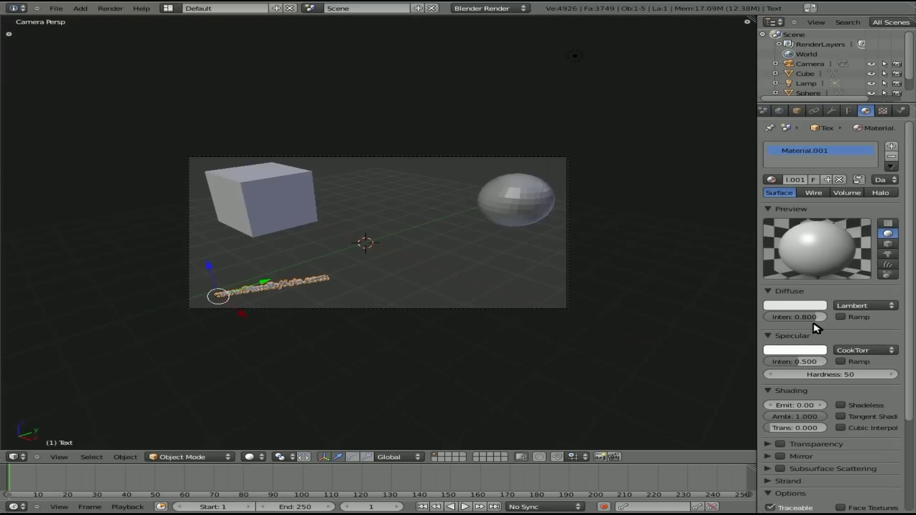
scroll(847, 397, down, 7)
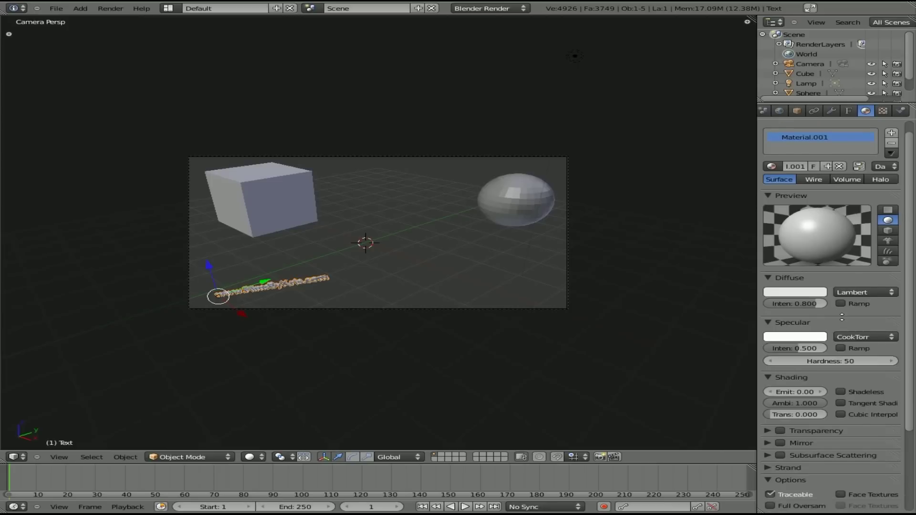
scroll(839, 344, up, 7)
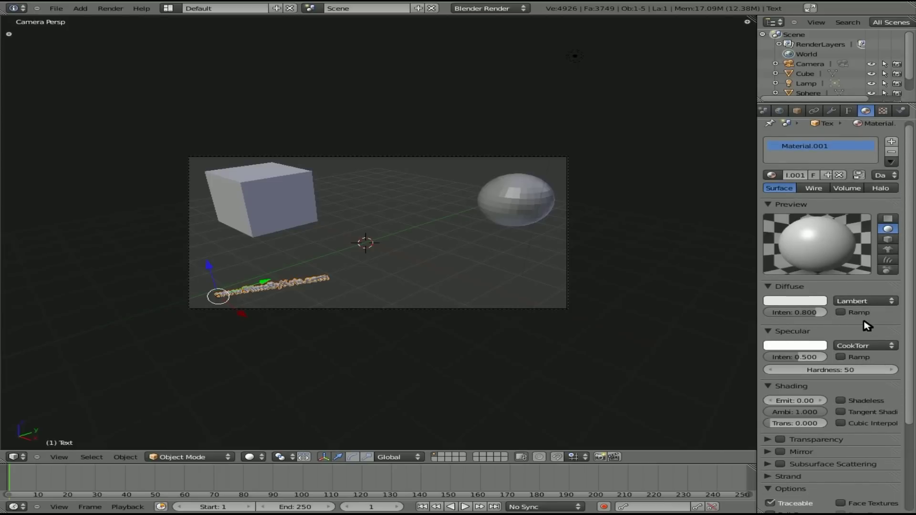
scroll(866, 326, down, 1)
Select the sphere and give it a new material, Material.002.
right_click(527, 194)
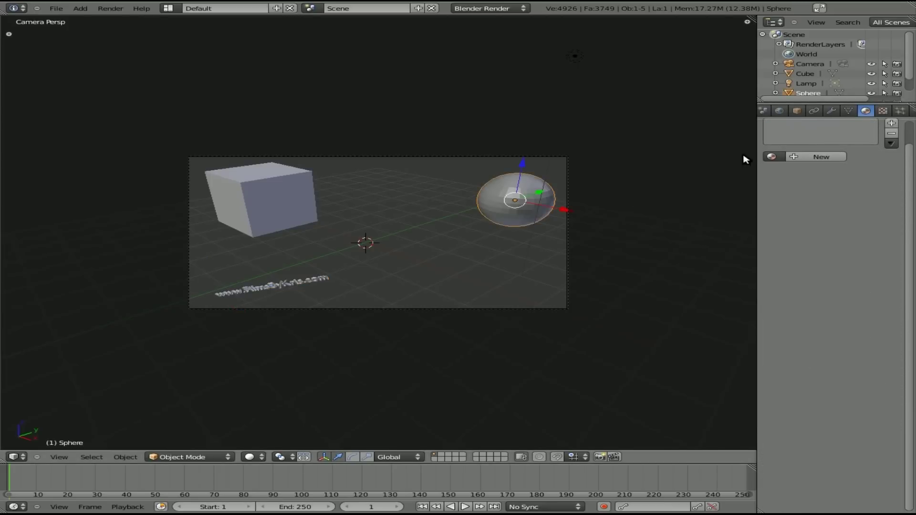
scroll(882, 149, up, 1)
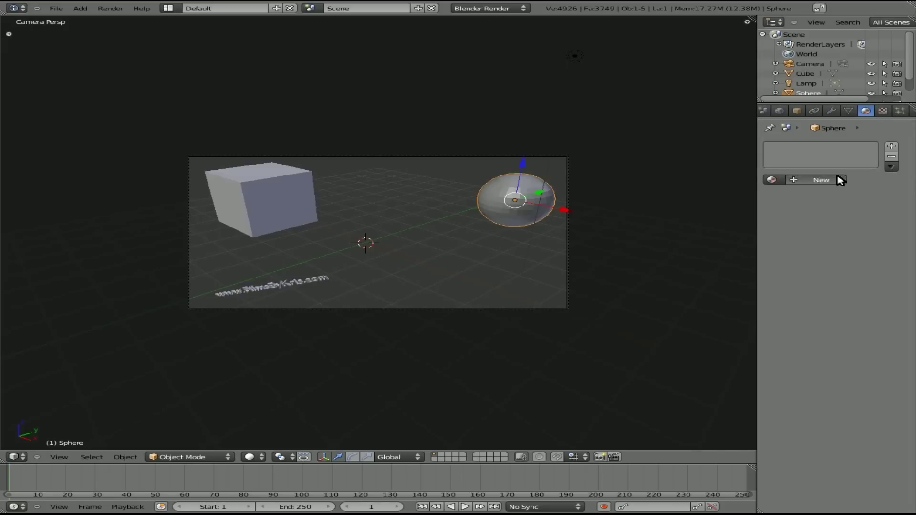
click(821, 179)
scroll(840, 292, down, 2)
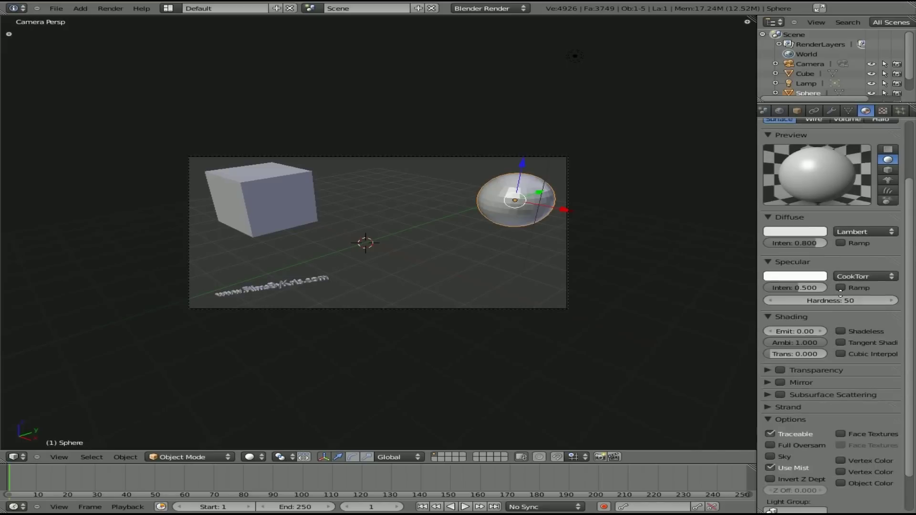
scroll(840, 292, down, 1)
scroll(841, 289, up, 3)
Set the sphere's specular colour to dark magenta (R 0.430, G 0, B 0.448).
click(861, 321)
click(804, 322)
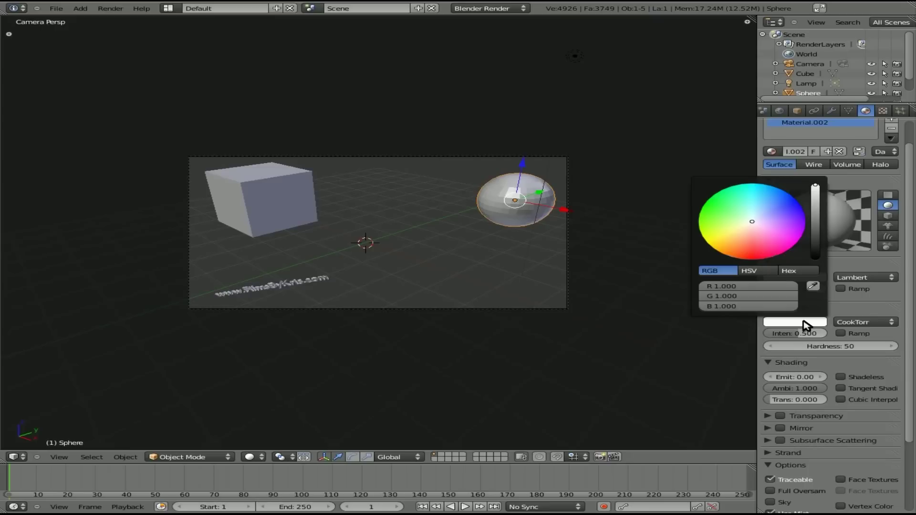
click(798, 238)
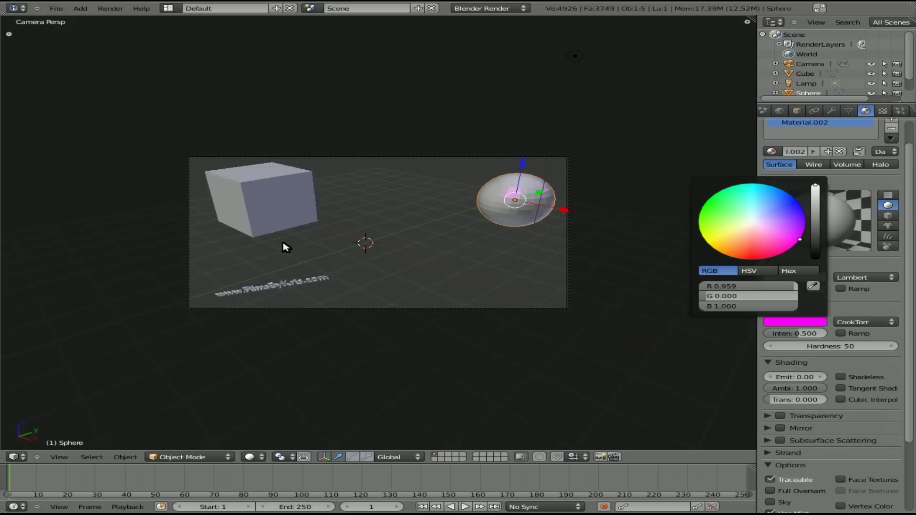
mouse_move(816, 190)
mouse_down()
mouse_move(817, 241)
mouse_move(816, 207)
mouse_up()
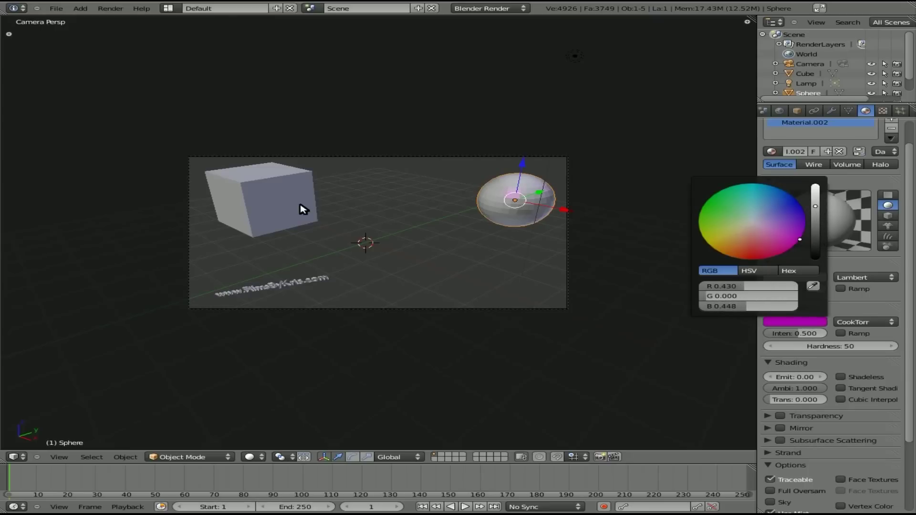
Set the cube's diffuse colour to blue (R 0, G 0.042, B 0.8).
right_click(277, 198)
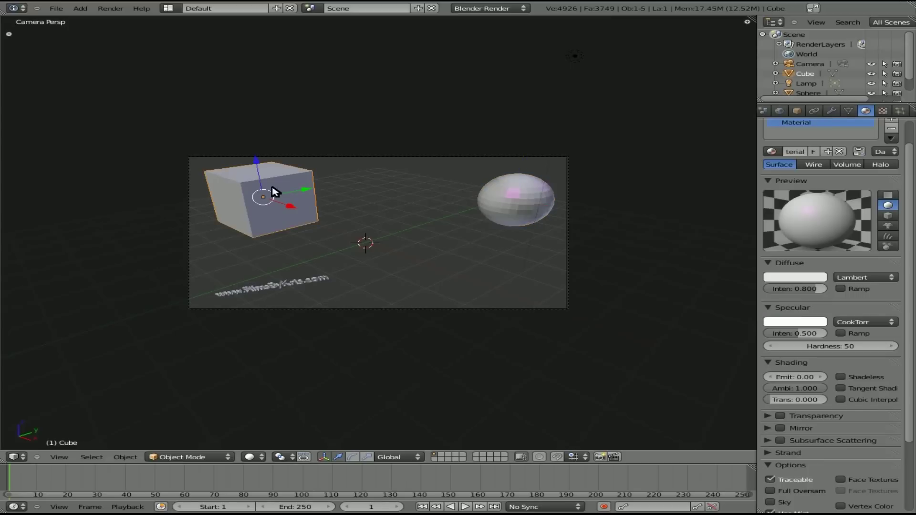
click(806, 276)
click(796, 155)
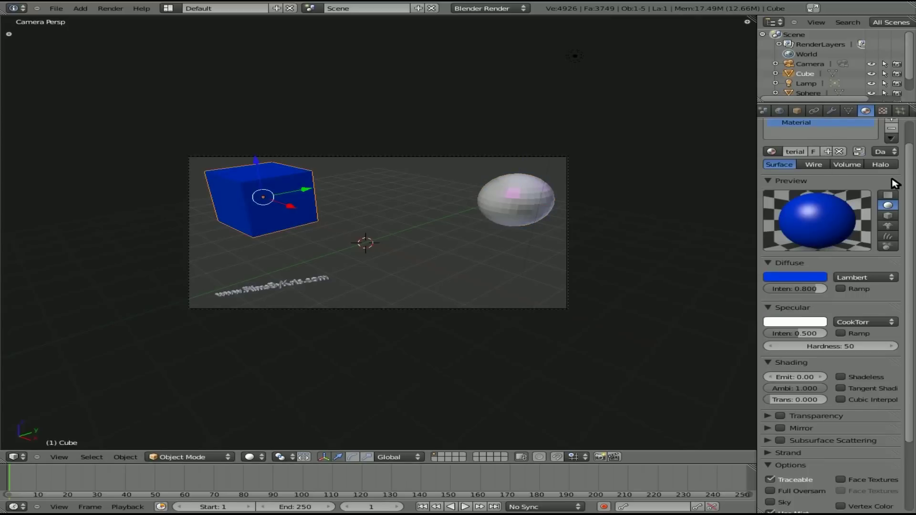
Set the text object's diffuse colour to green.
right_click(296, 279)
click(805, 277)
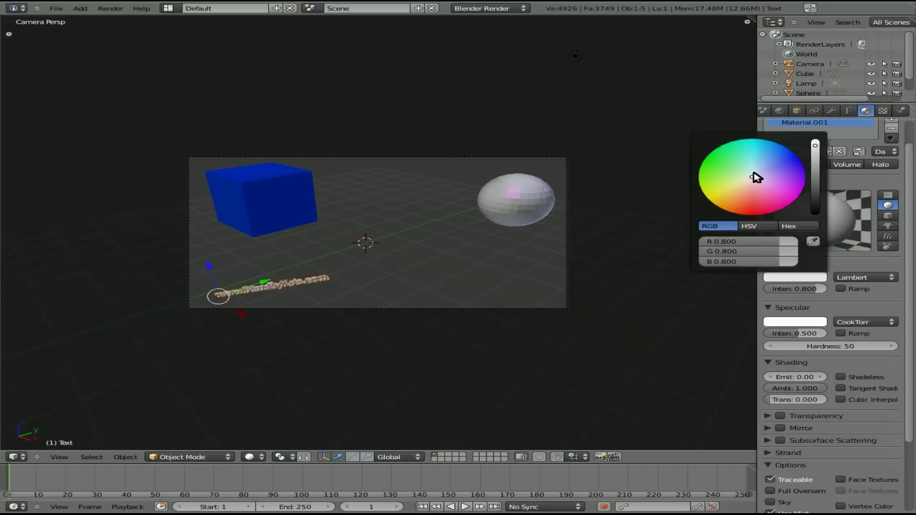
click(716, 155)
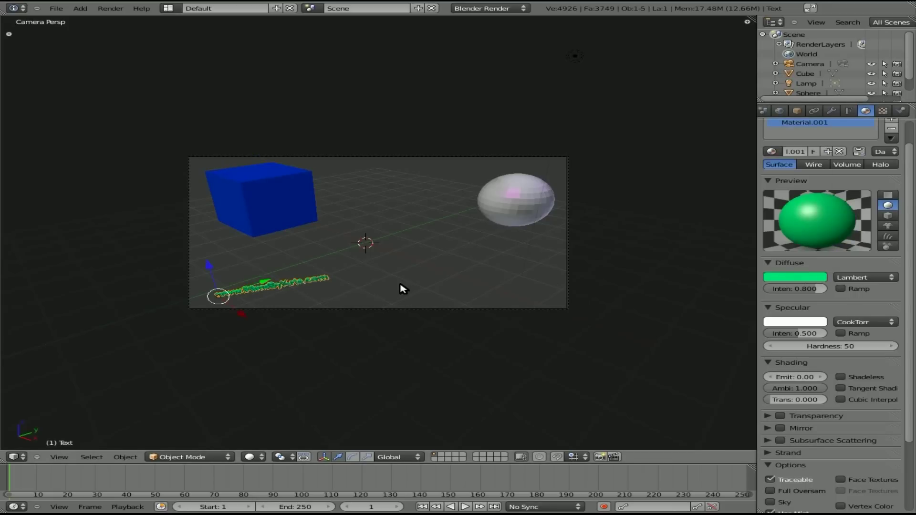
Render the scene, move the lamp near the camera in top view, and render again from the camera.
key(F12)
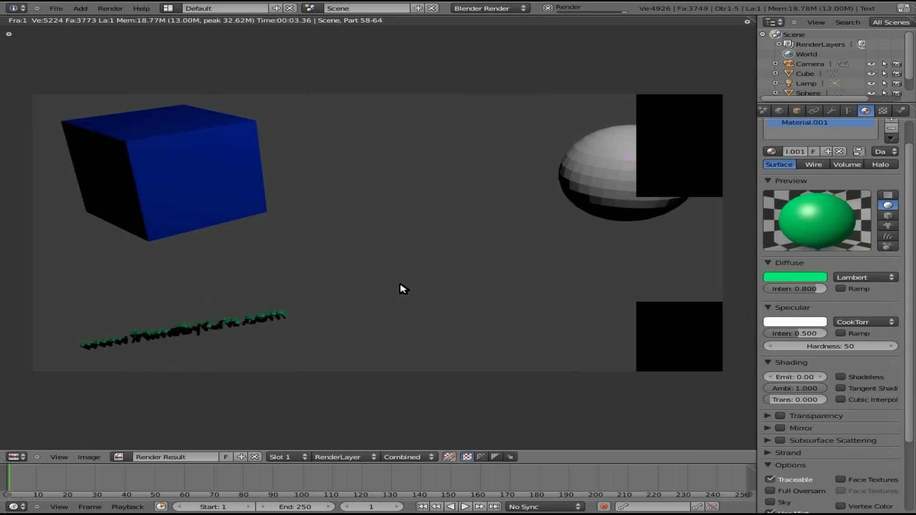
key(Escape)
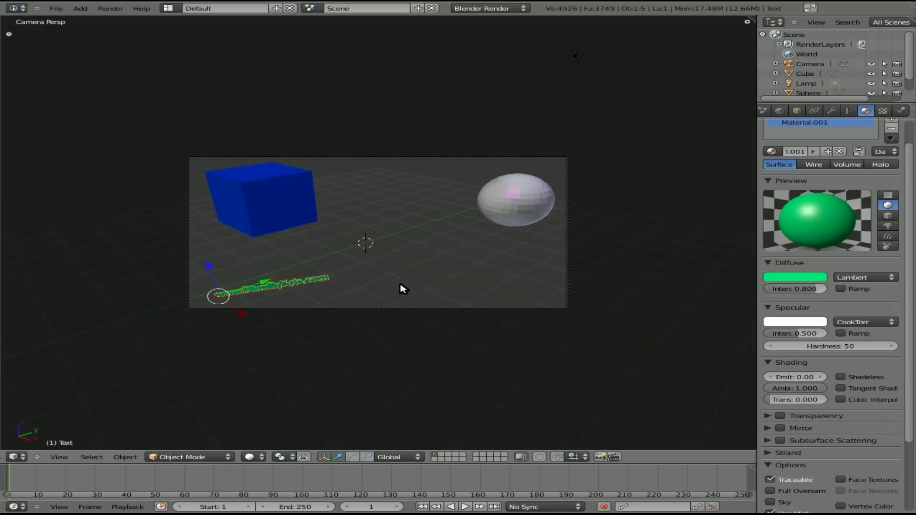
key(KP_7)
right_click(564, 200)
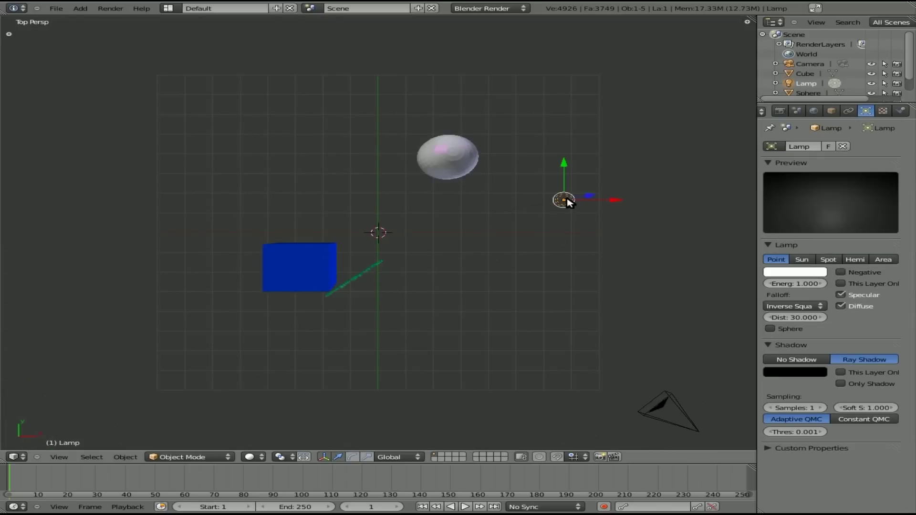
key(g)
click(710, 441)
key(KP_0)
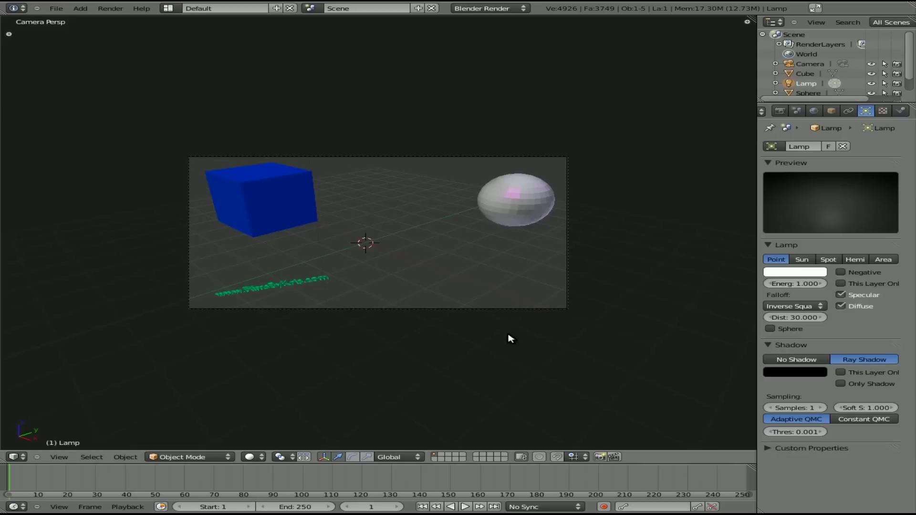
key(F12)
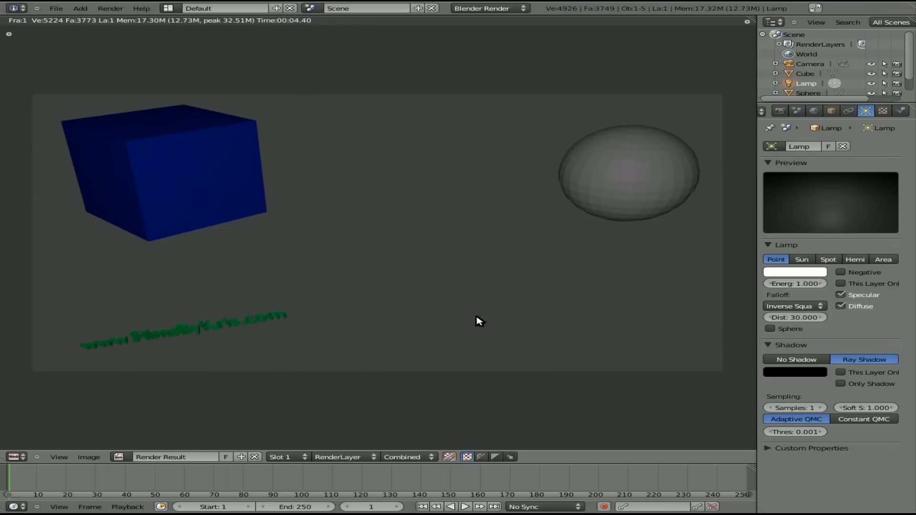
Save the new render as b2.png in the home folder.
key(F3)
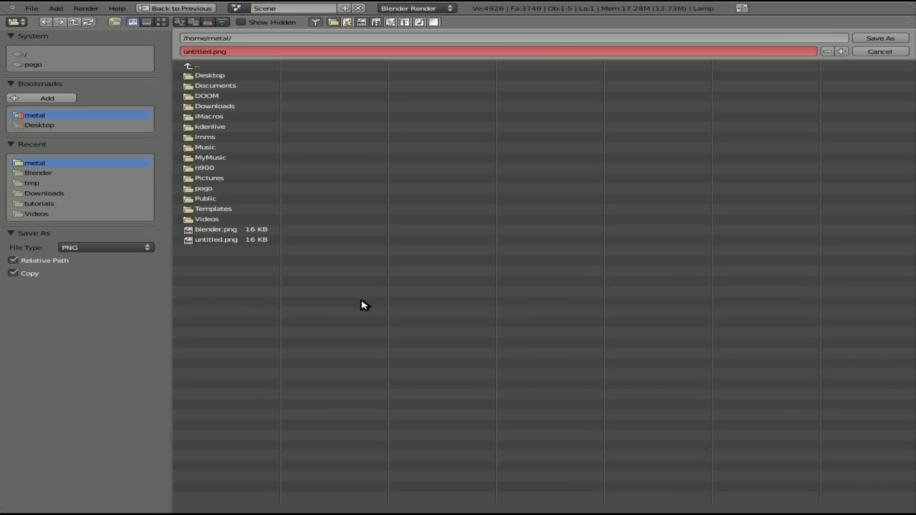
click(215, 53)
text(b2)
key(Return)
click(899, 37)
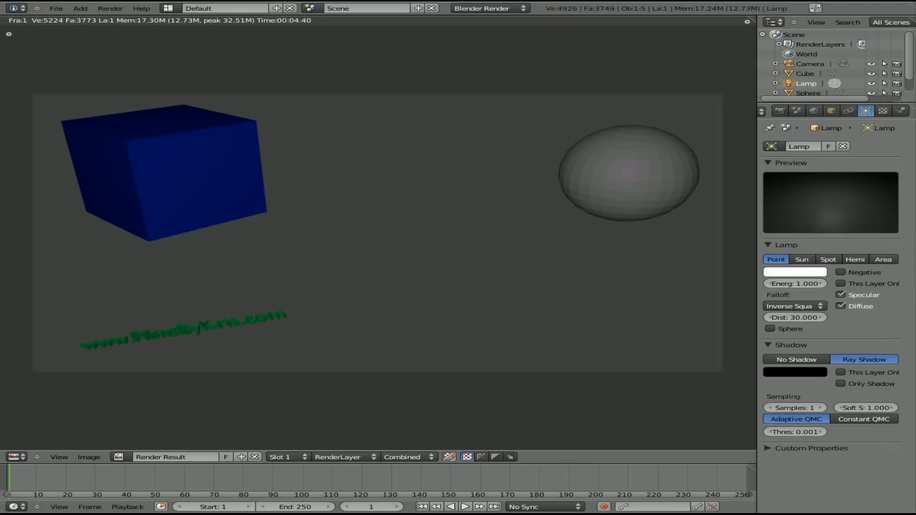
In GIMP, open b2.png from the home folder.
key(alt+Tab)
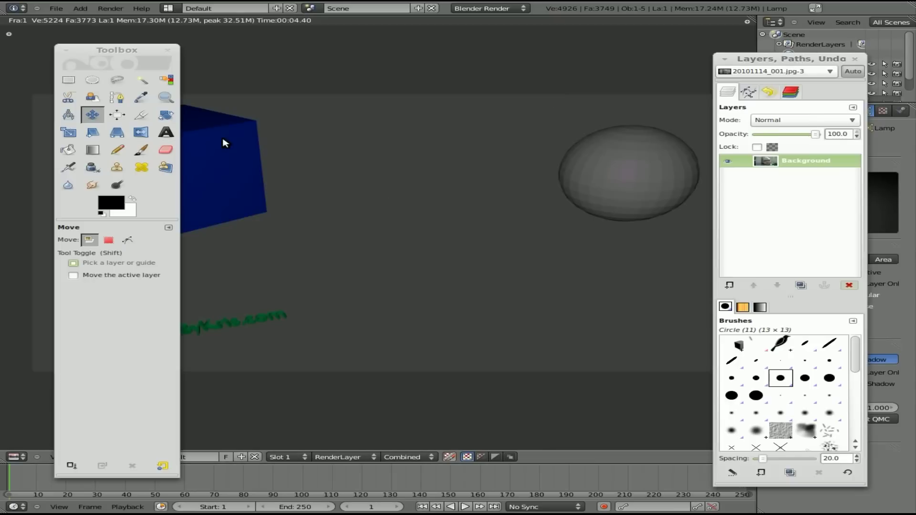
key(ctrl+o)
click(243, 139)
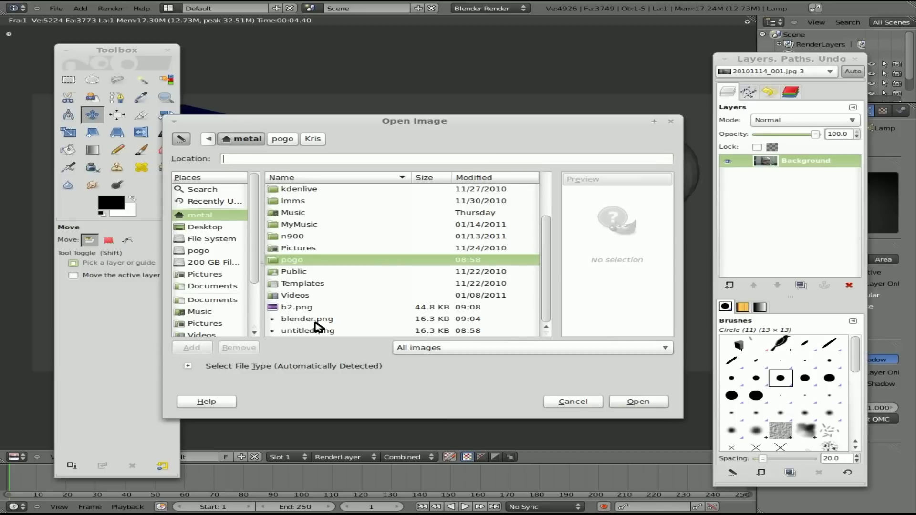
click(298, 308)
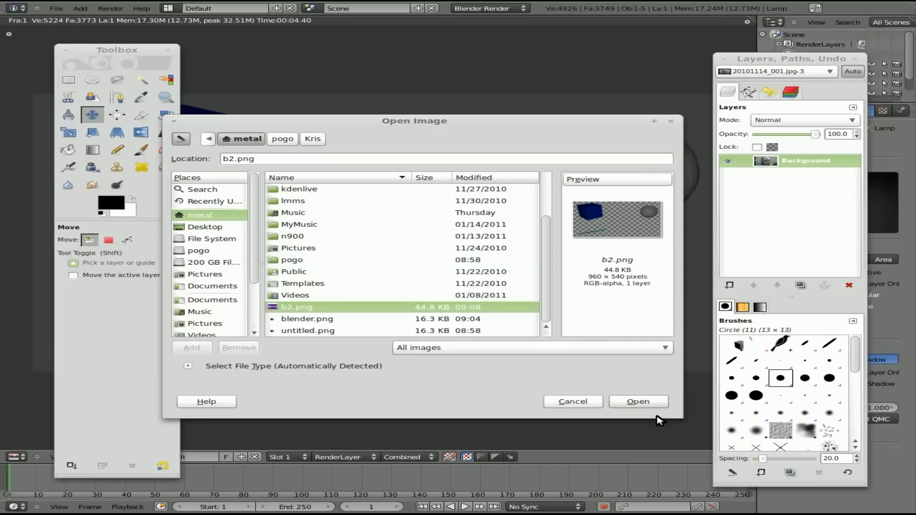
click(651, 397)
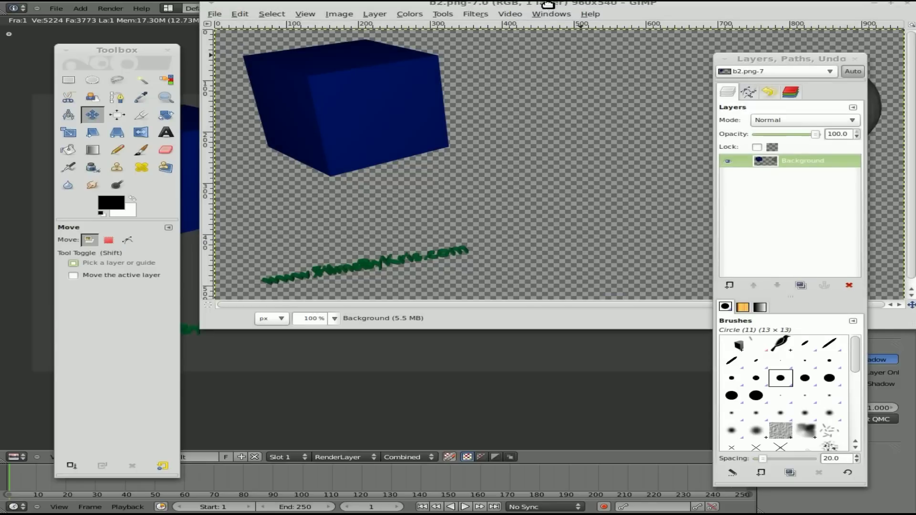
Copy the whole b2.png render to the clipboard.
drag(547, 4, 435, 69)
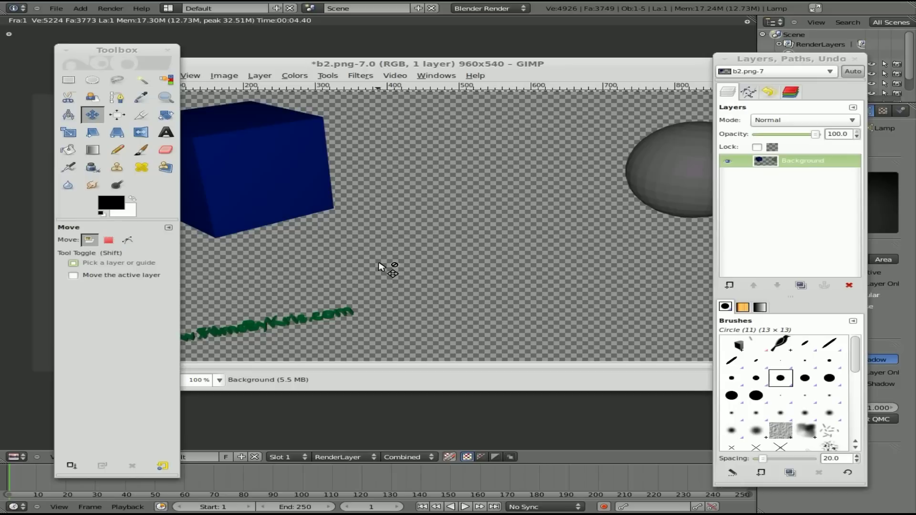
key(shift+m)
key(ctrl+c)
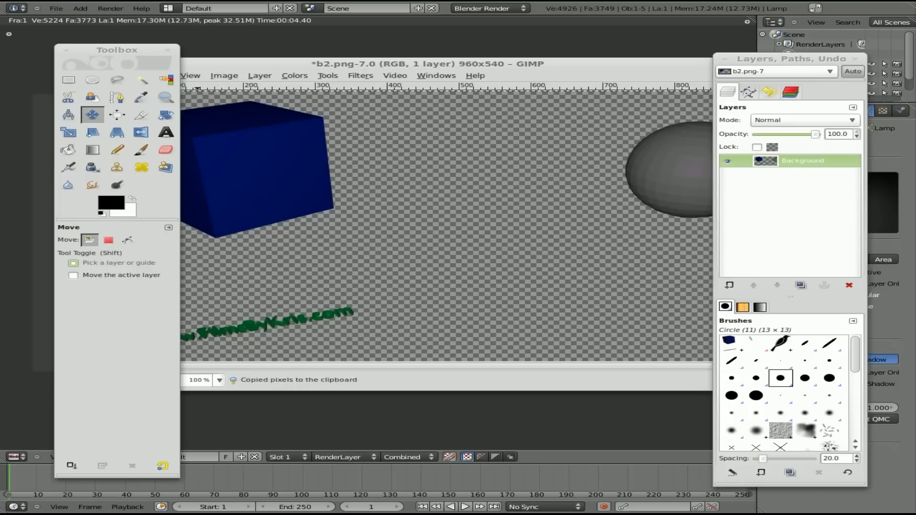
Paste the render onto photo 20101114_001.jpg and drag the cube and sphere into place.
key(alt+Tab)
key(ctrl+v)
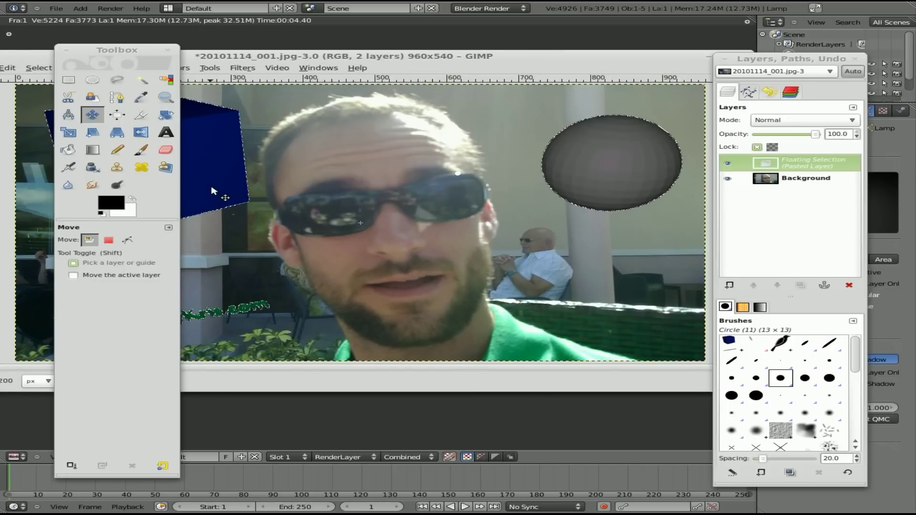
drag(215, 191, 158, 215)
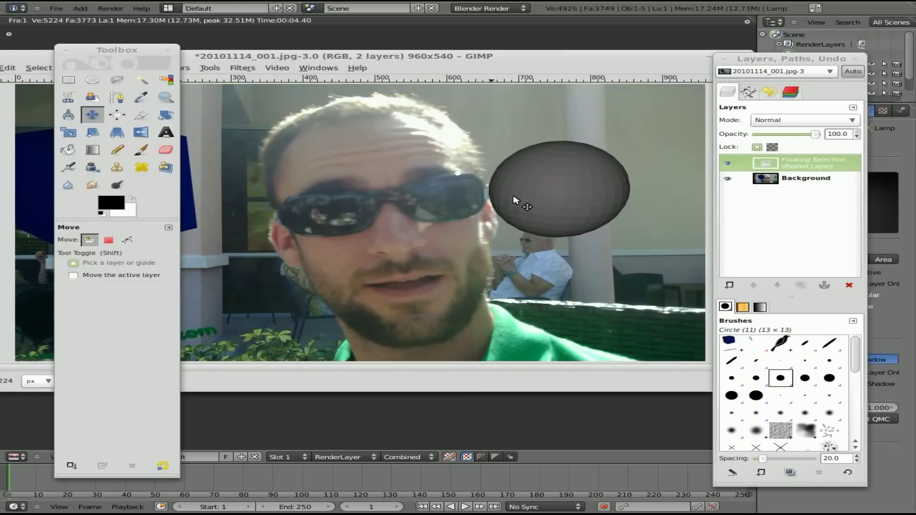
drag(572, 192, 630, 170)
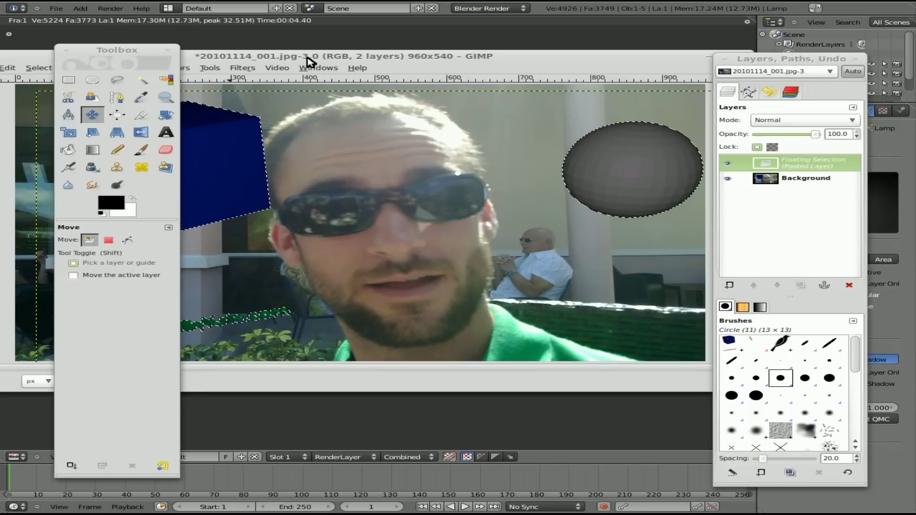
key(alt+Tab)
key(alt+Tab)
key(alt+Tab)
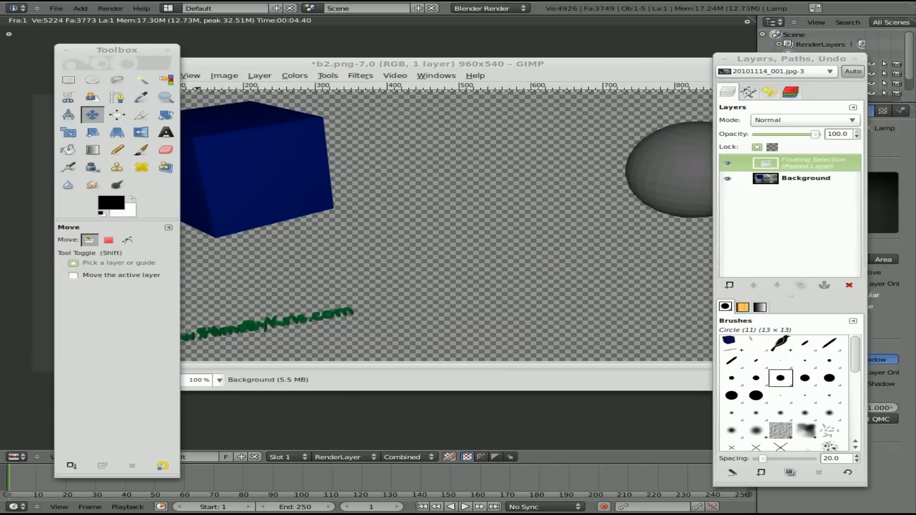
Bring the Blender window with the render result back to the front.
click(280, 3)
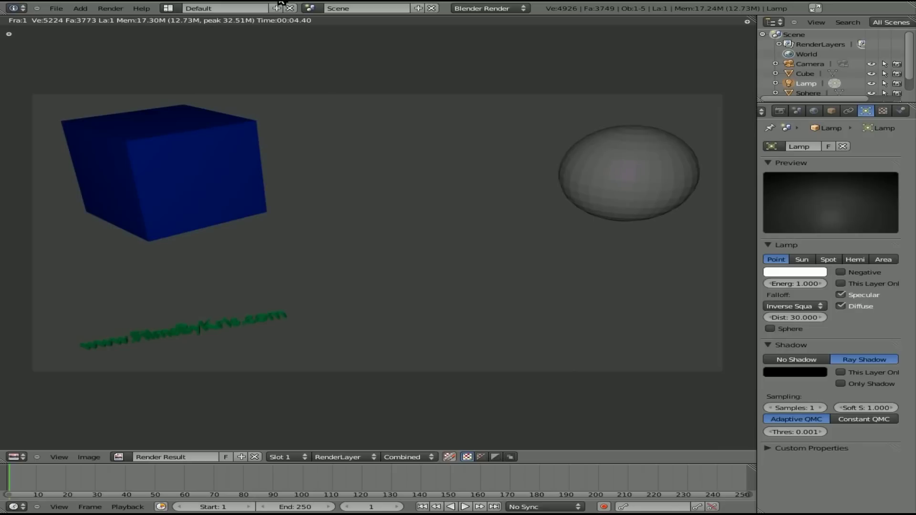